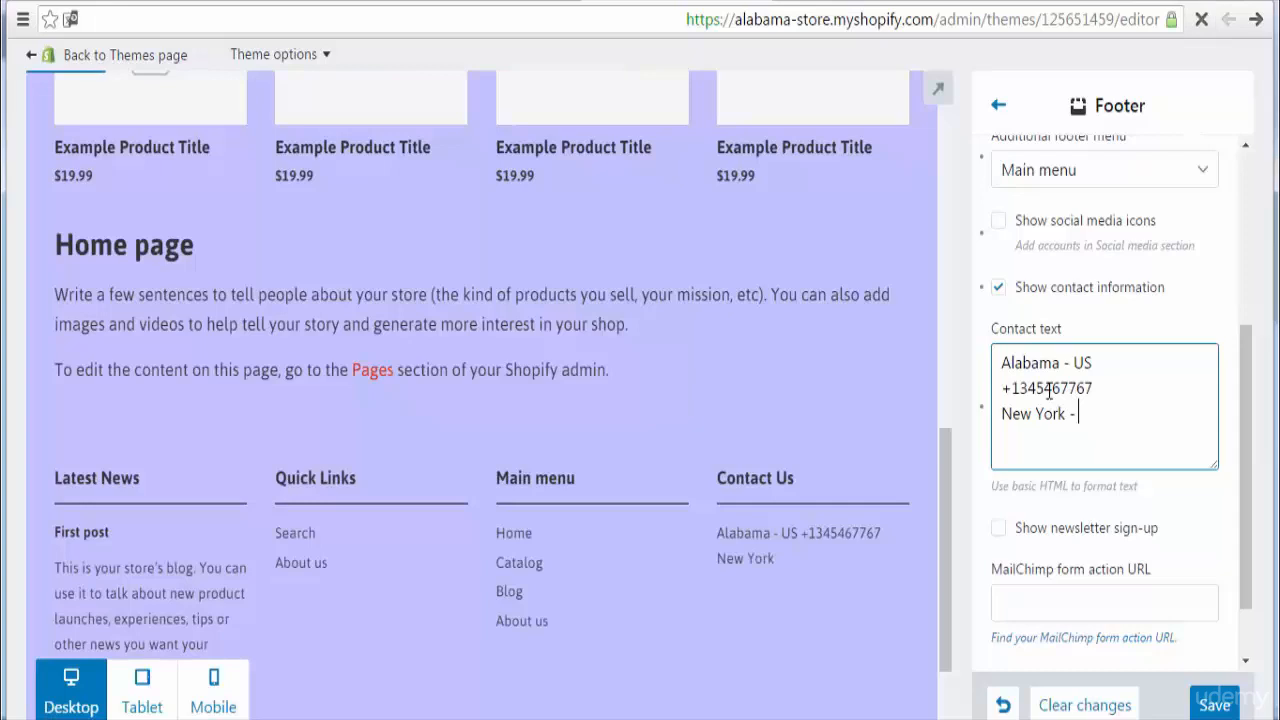
Step: Complete the footer contact text with "US" after "New York -" and the branch's phone number on the line below
{"action": "type", "text": "US"}
{"action": "key", "text": "Return"}
{"action": "type", "text": "+1"}
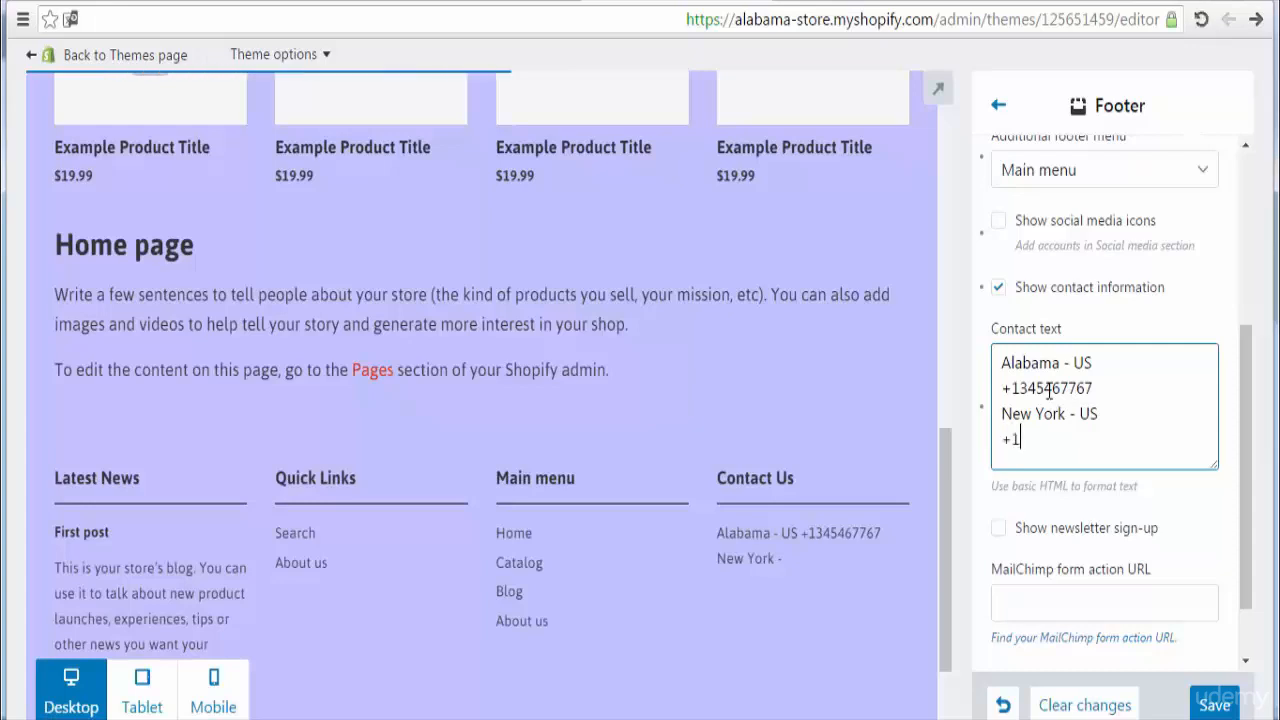
{"action": "type", "text": "232434435"}
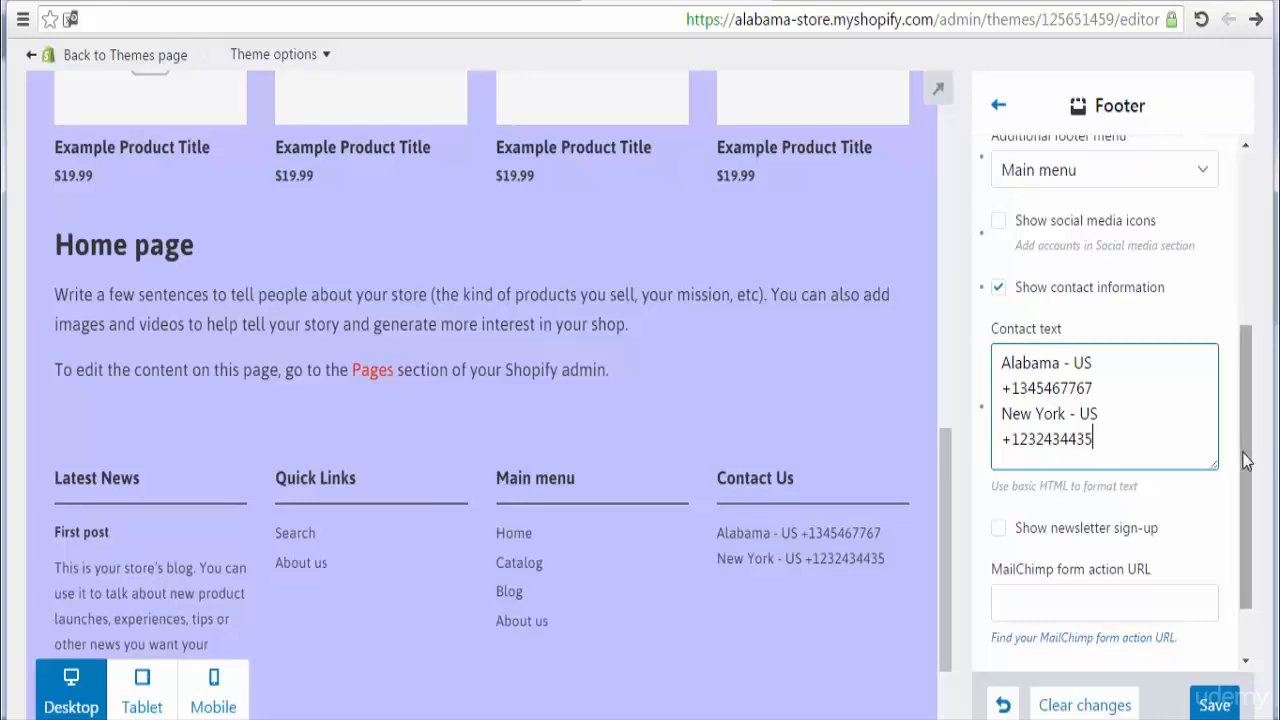
Step: Enable the newsletter sign-up in the footer and check its email field in the preview
{"action": "left_click_drag", "start_coordinate": [1245, 460], "coordinate": [1245, 505]}
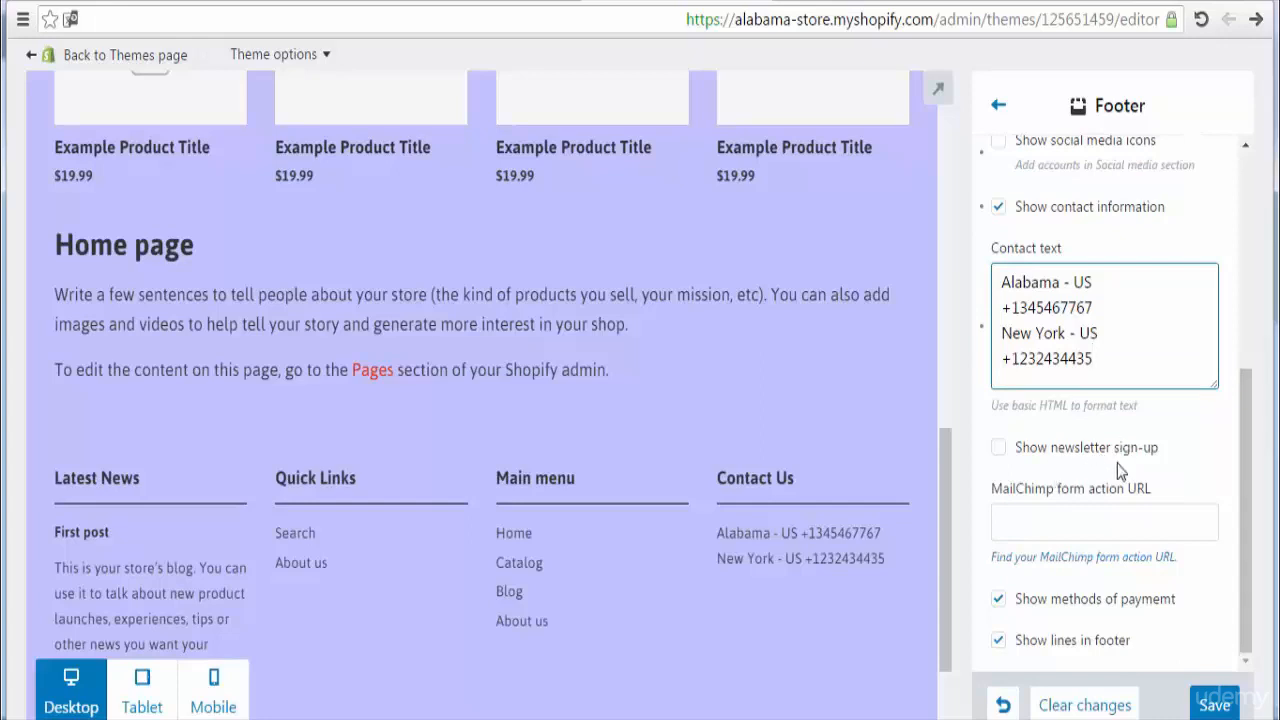
{"action": "left_click", "coordinate": [1000, 455]}
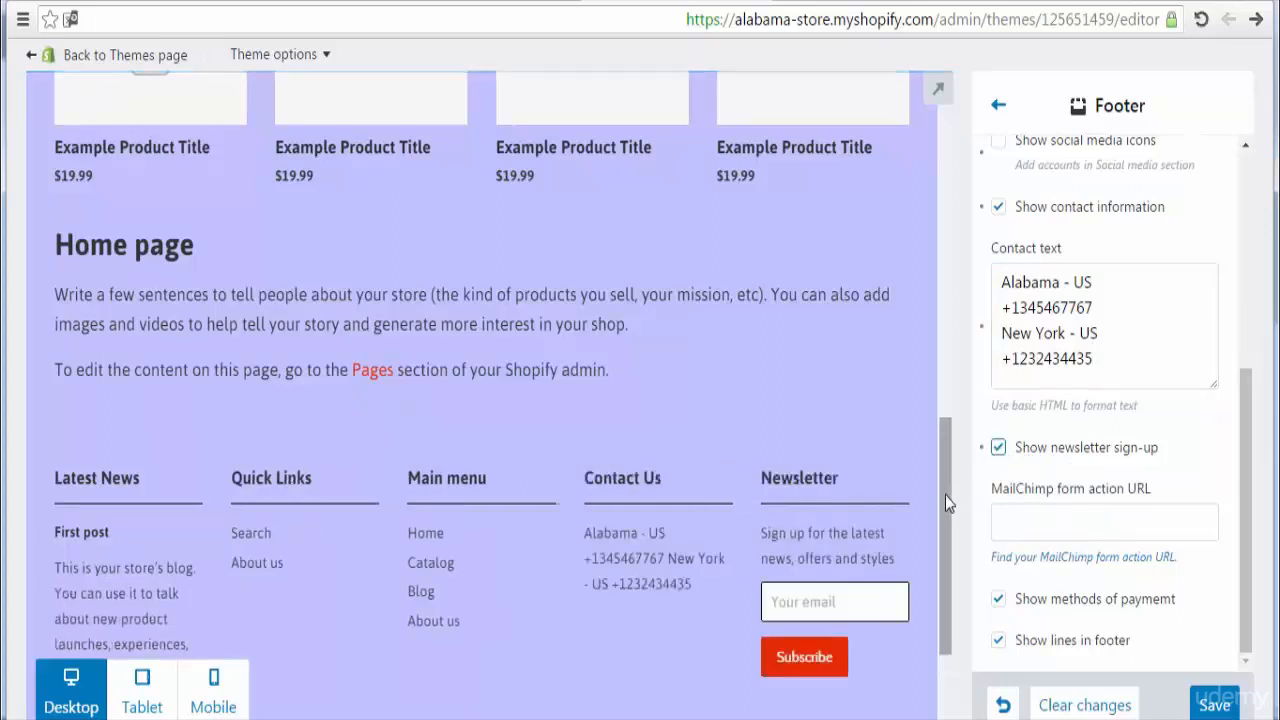
{"action": "left_click_drag", "start_coordinate": [945, 500], "coordinate": [953, 578]}
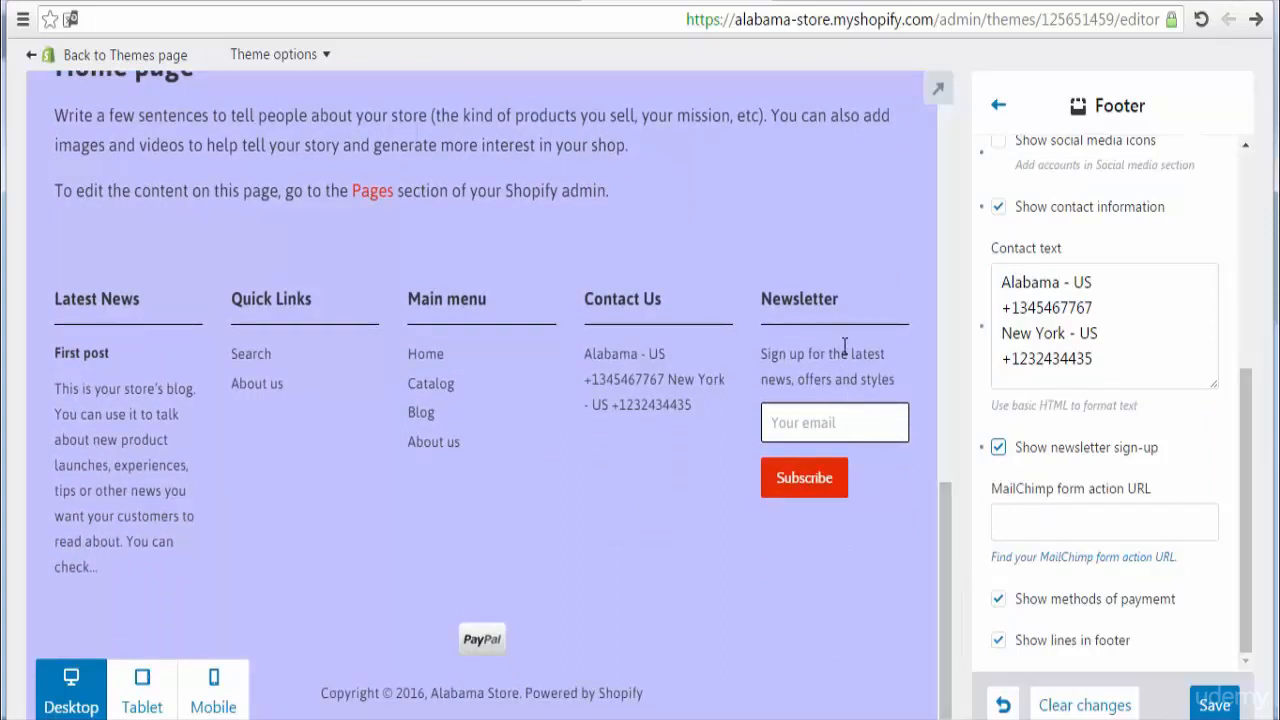
{"action": "left_click", "coordinate": [839, 416]}
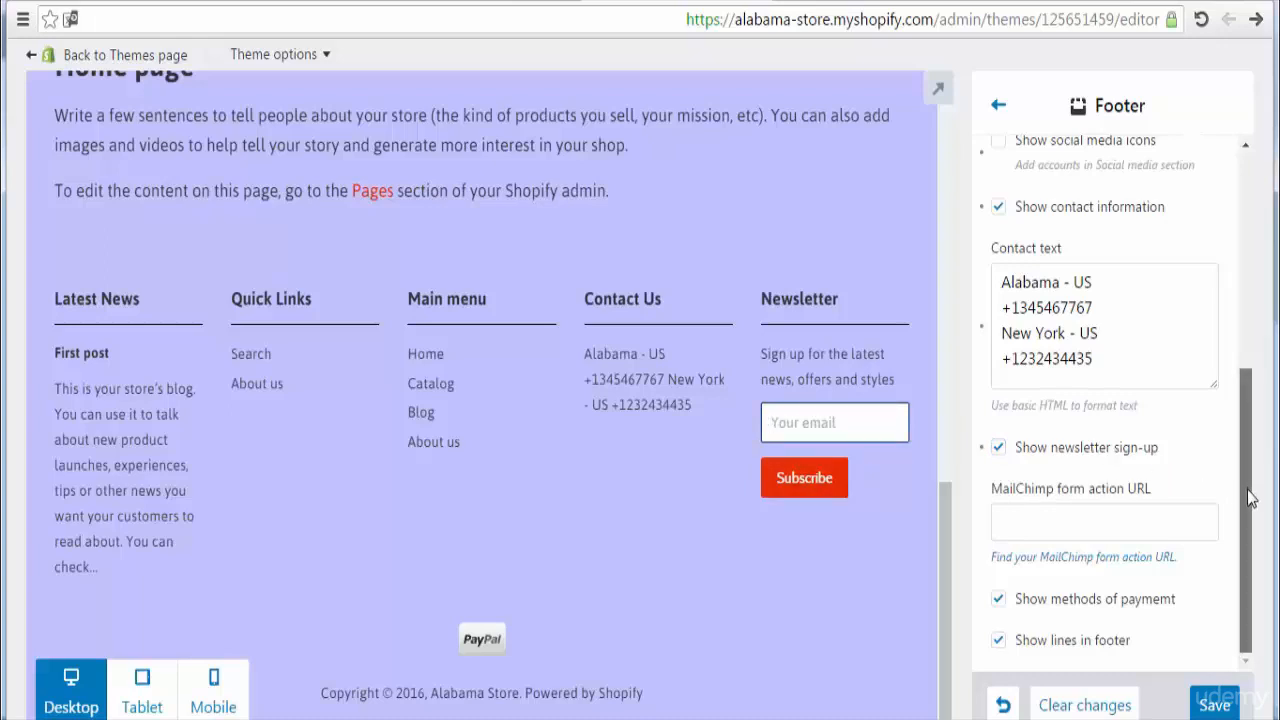
Step: Read through the help article on getting a MailChimp form action URL and return to the theme editor
{"action": "left_click", "coordinate": [1105, 529]}
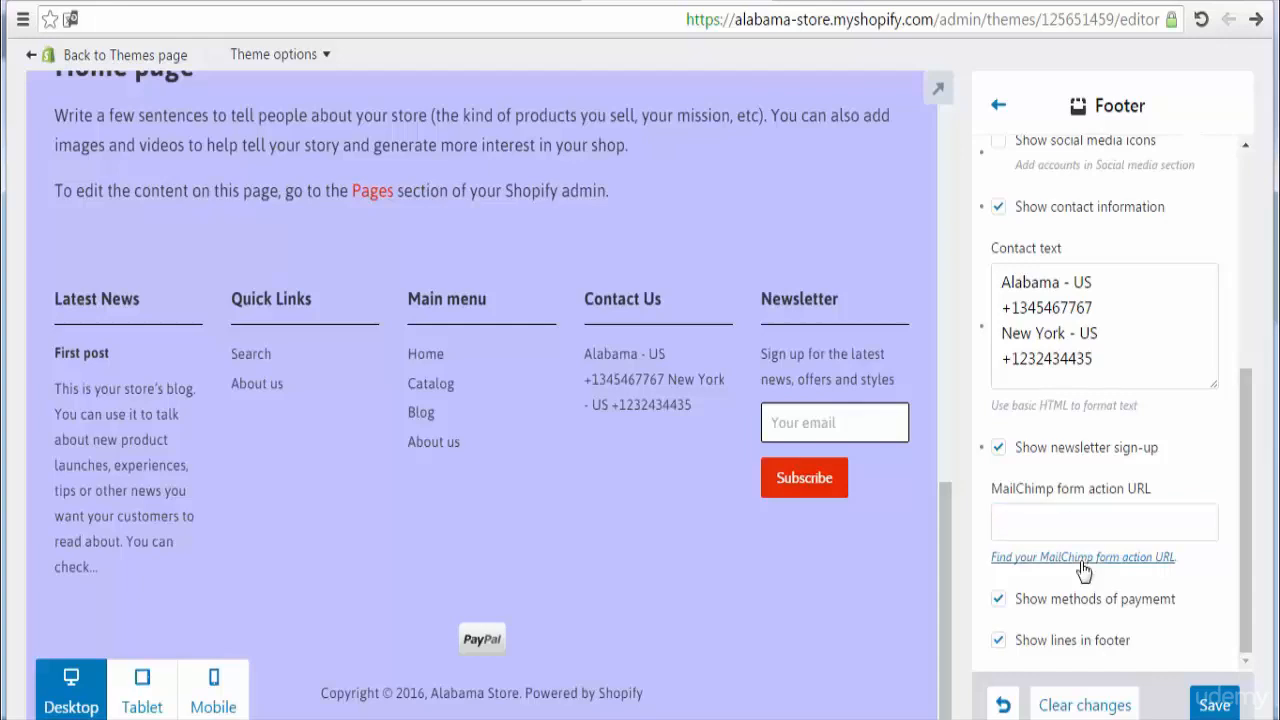
{"action": "right_click", "coordinate": [1083, 568]}
{"action": "left_click", "coordinate": [1025, 392]}
{"action": "left_click", "coordinate": [540, 5]}
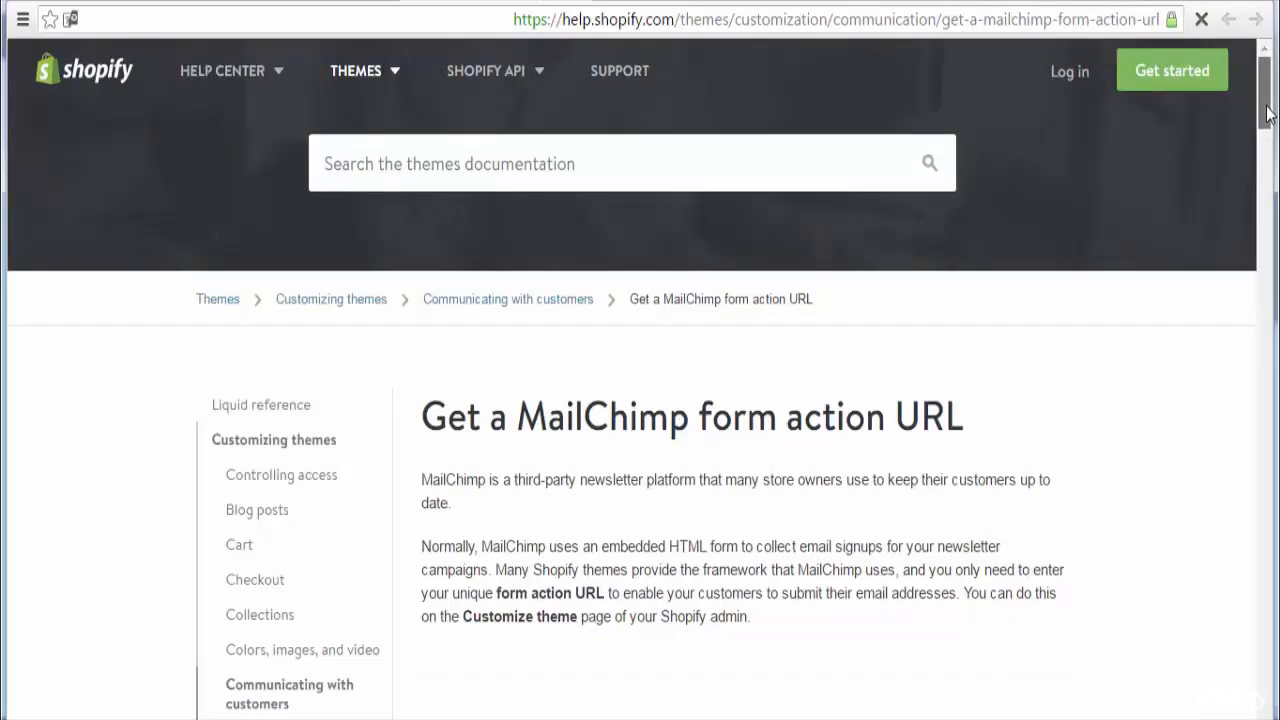
{"action": "scroll", "coordinate": [1270, 128], "scroll_direction": "down", "scroll_amount": 2}
{"action": "left_click_drag", "start_coordinate": [1268, 128], "coordinate": [1268, 145]}
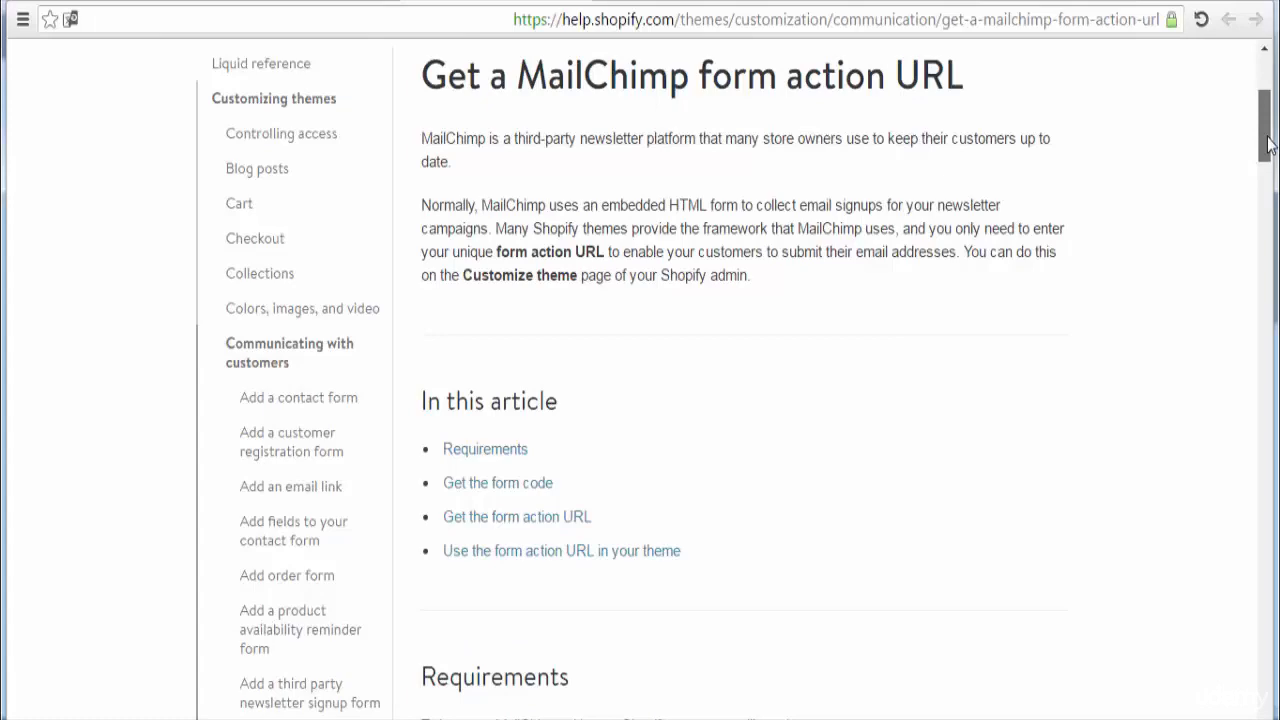
{"action": "left_click_drag", "start_coordinate": [1268, 145], "coordinate": [1273, 591]}
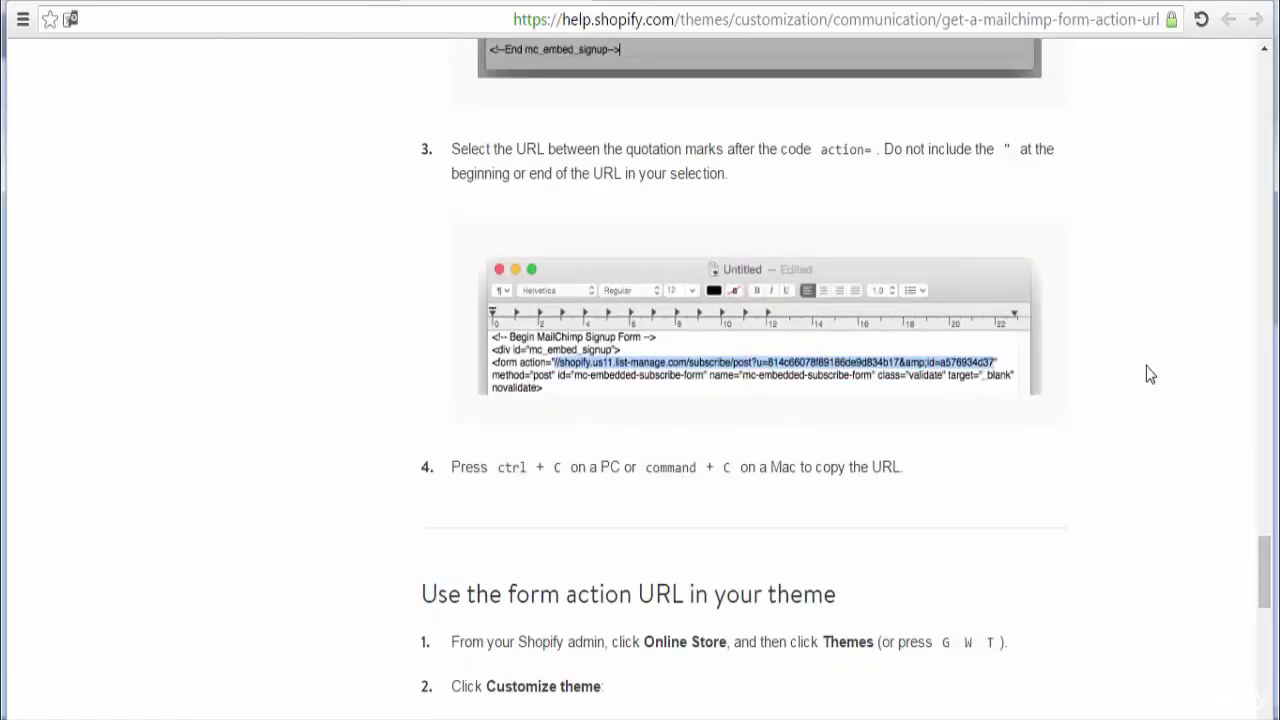
{"action": "left_click_drag", "start_coordinate": [1265, 580], "coordinate": [1252, 670]}
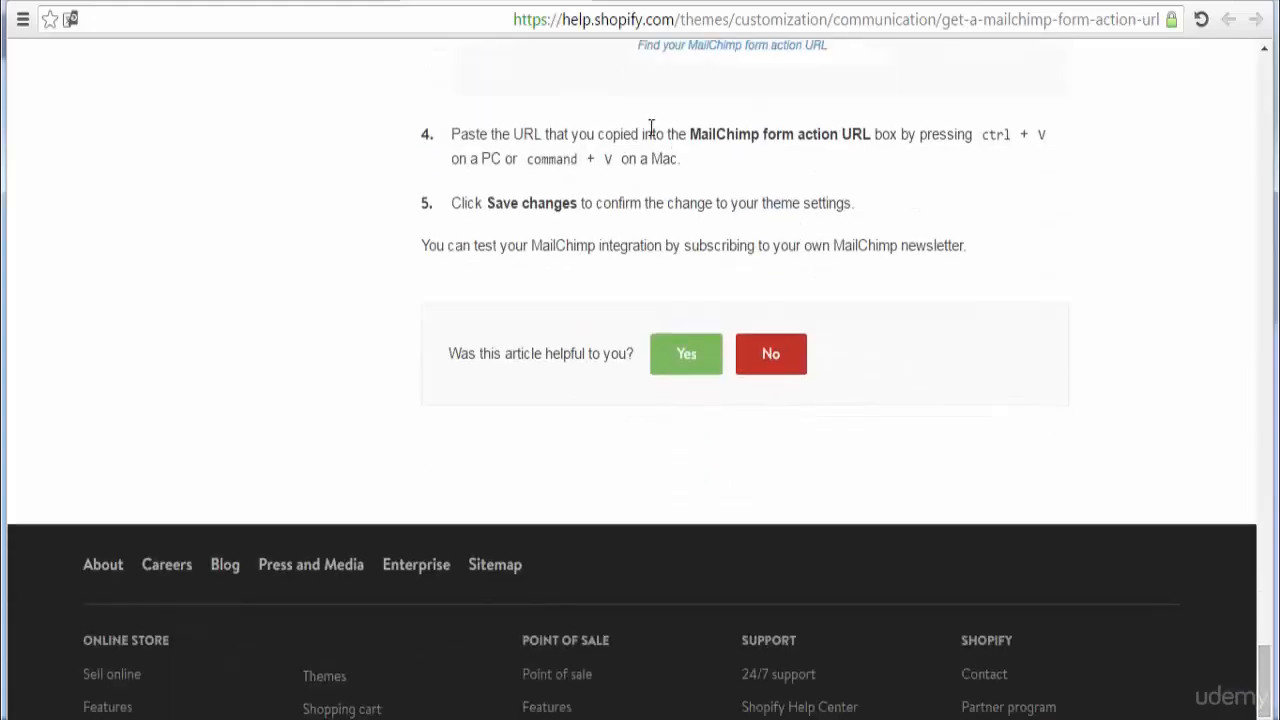
{"action": "left_click", "coordinate": [423, 3]}
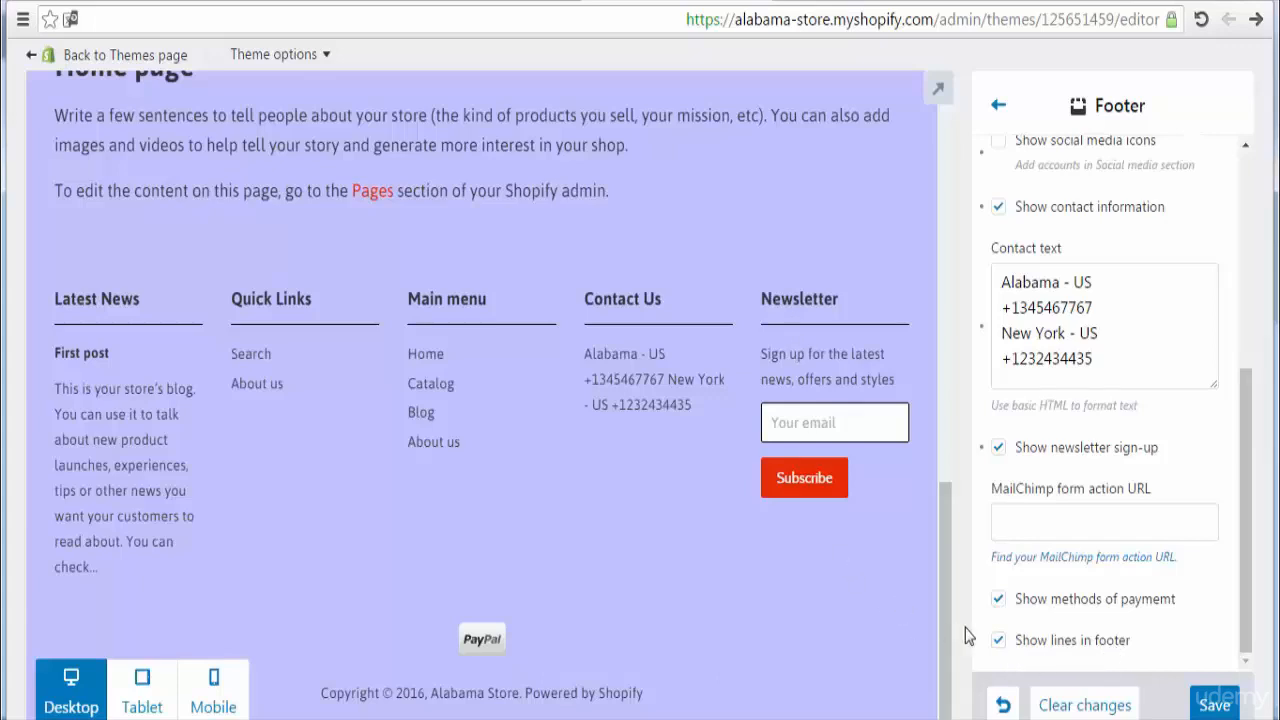
Step: Try hiding the payment methods in the footer and show them again
{"action": "left_click", "coordinate": [995, 641]}
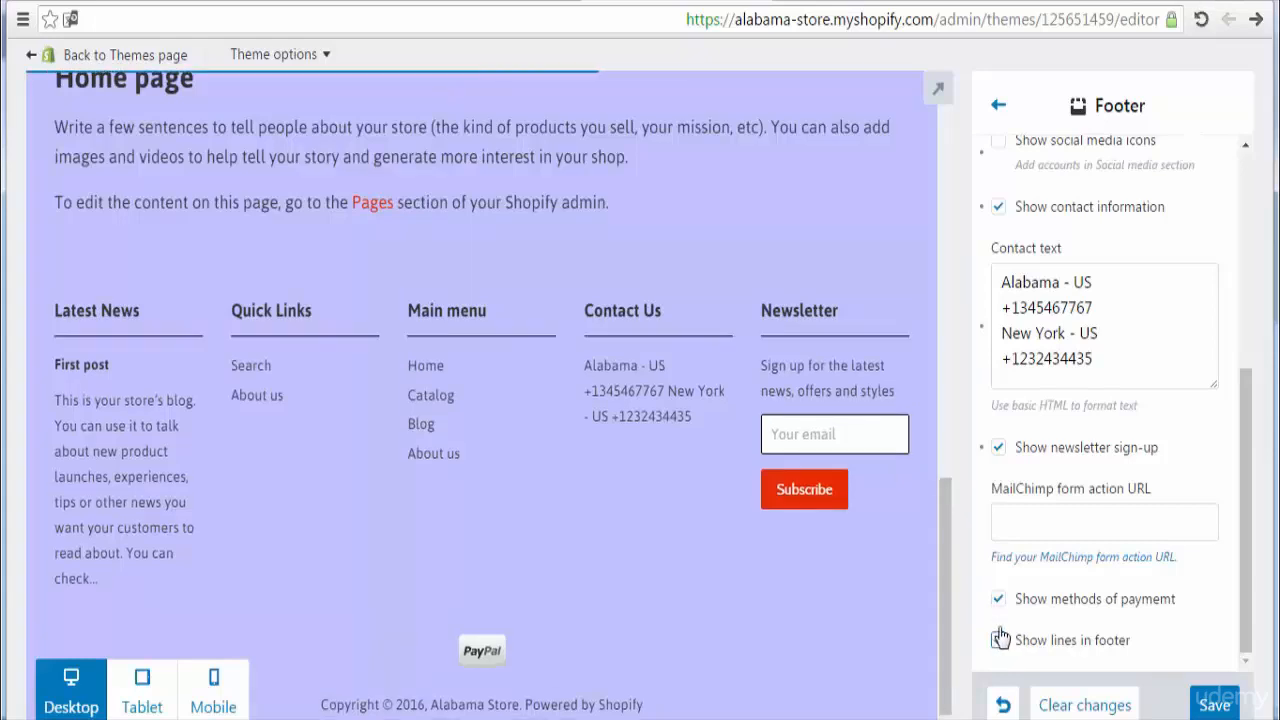
{"action": "left_click", "coordinate": [998, 600]}
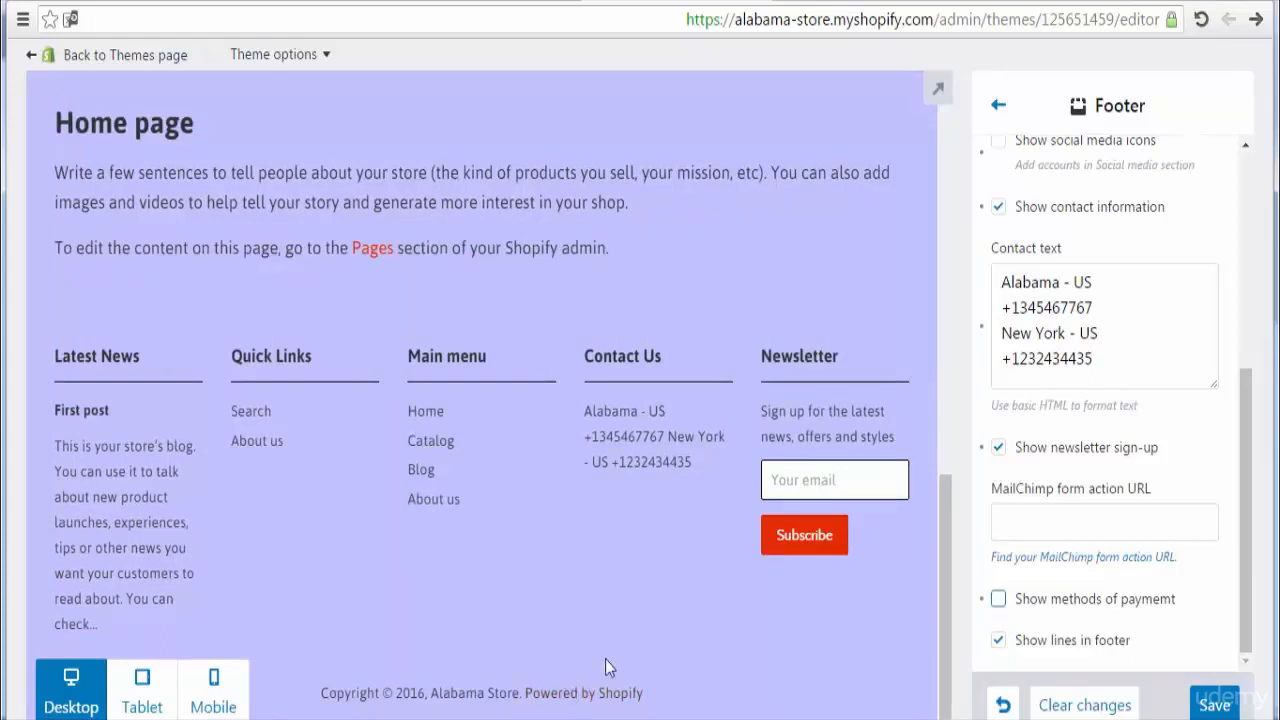
{"action": "left_click", "coordinate": [1000, 599]}
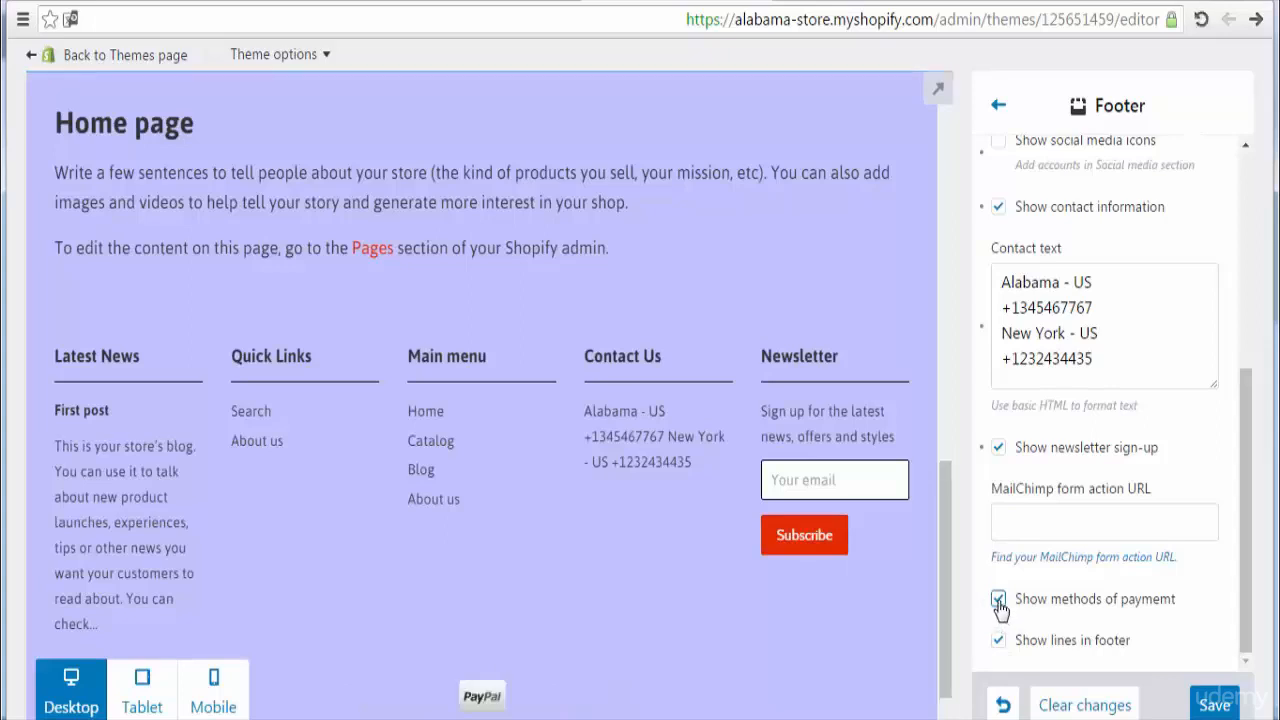
{"action": "left_click_drag", "start_coordinate": [947, 602], "coordinate": [947, 651]}
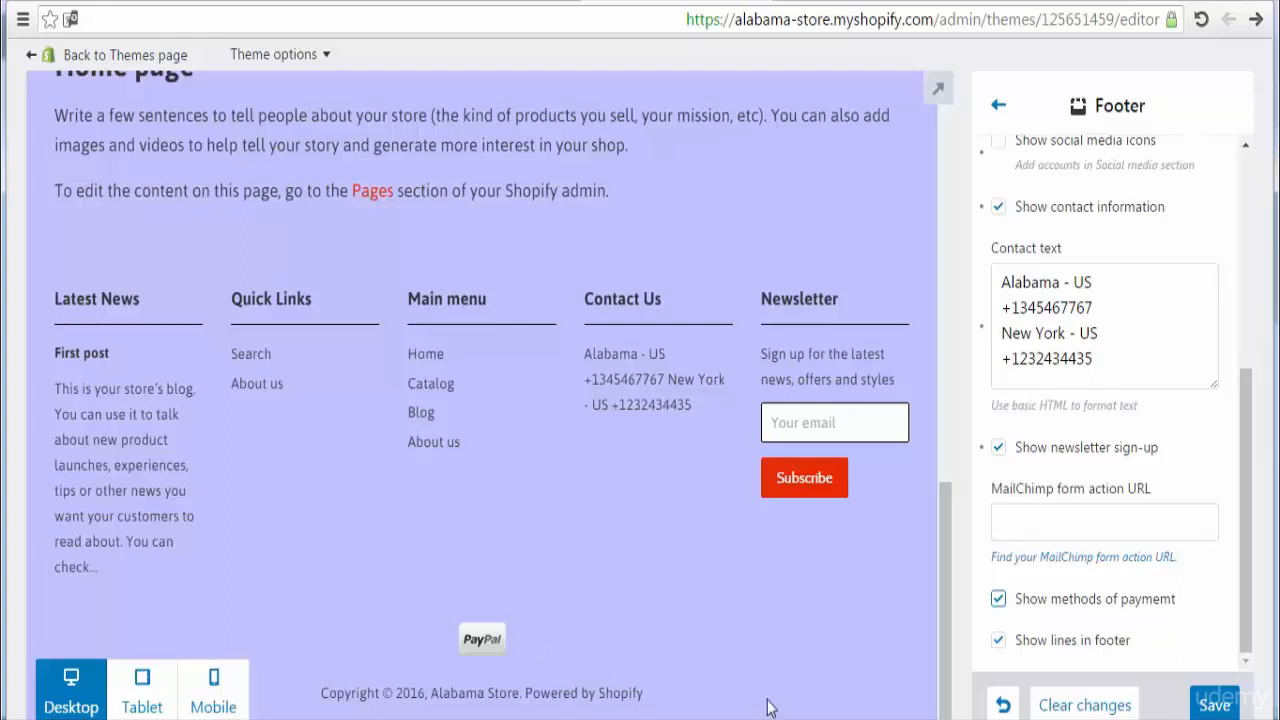
Step: Save the footer settings
{"action": "left_click", "coordinate": [1214, 706]}
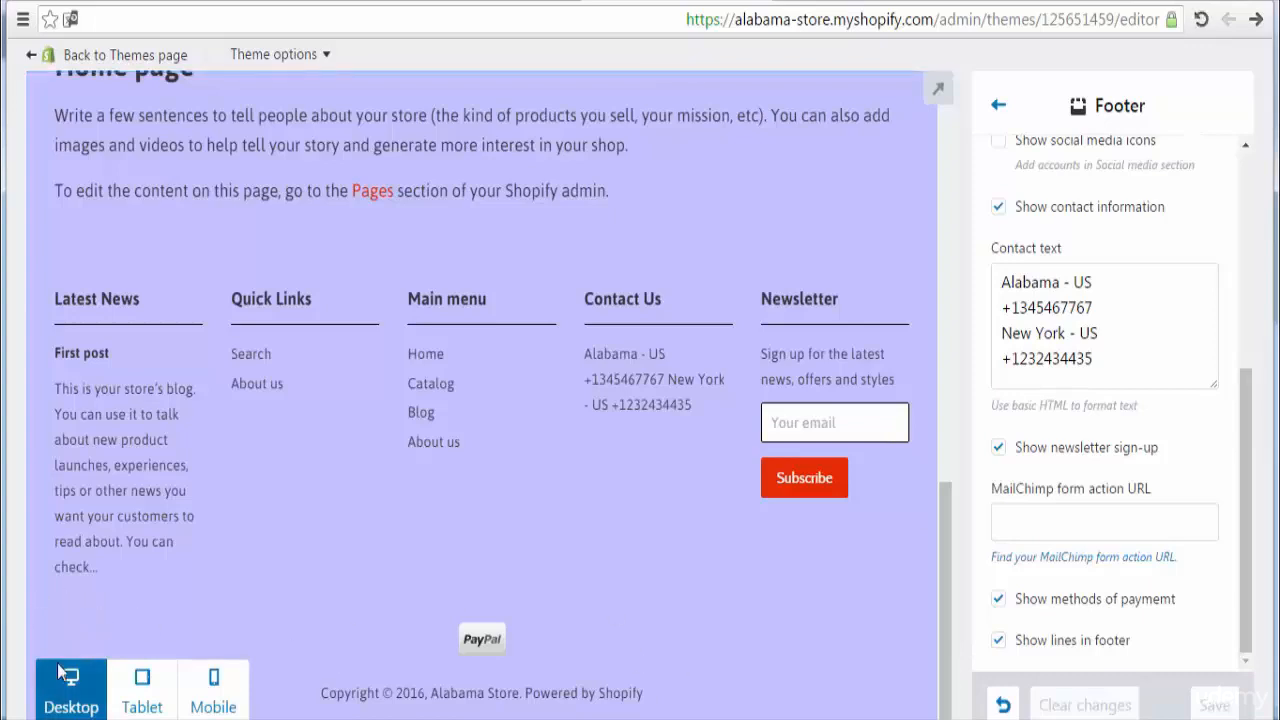
Step: Check the store preview in the tablet and mobile layouts and return to the desktop layout
{"action": "left_click", "coordinate": [140, 684]}
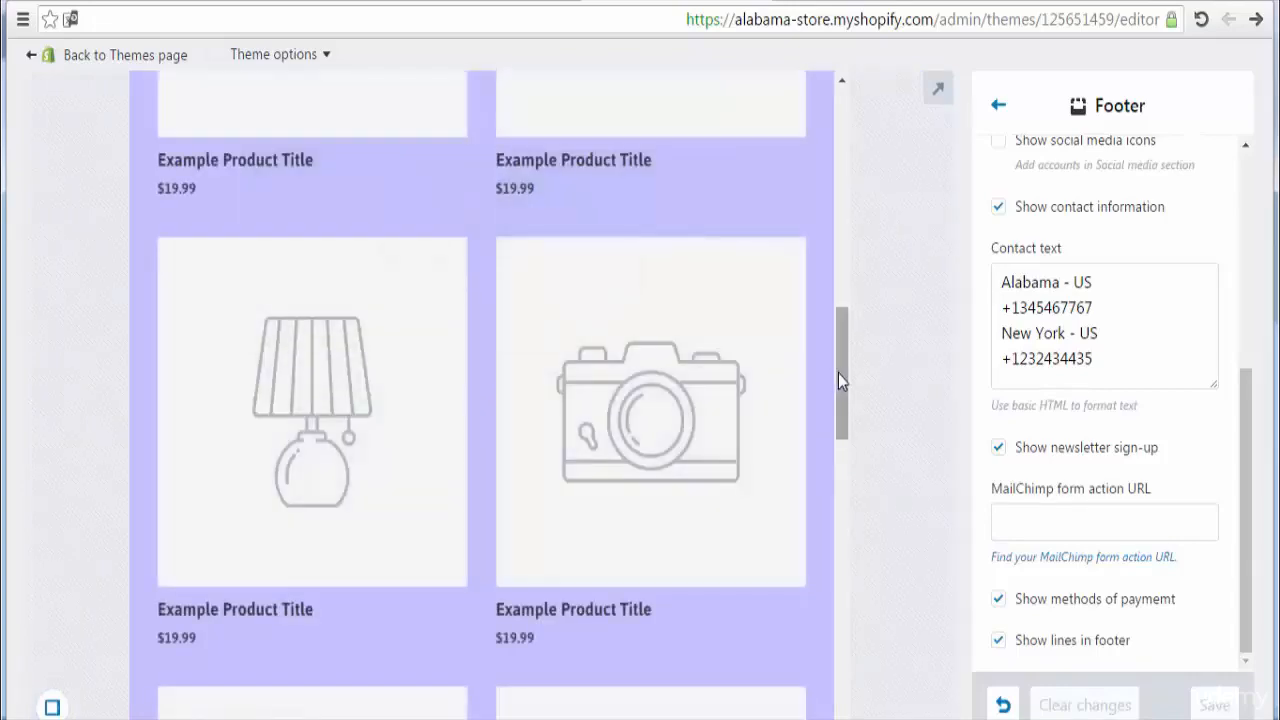
{"action": "left_click_drag", "start_coordinate": [838, 380], "coordinate": [848, 672]}
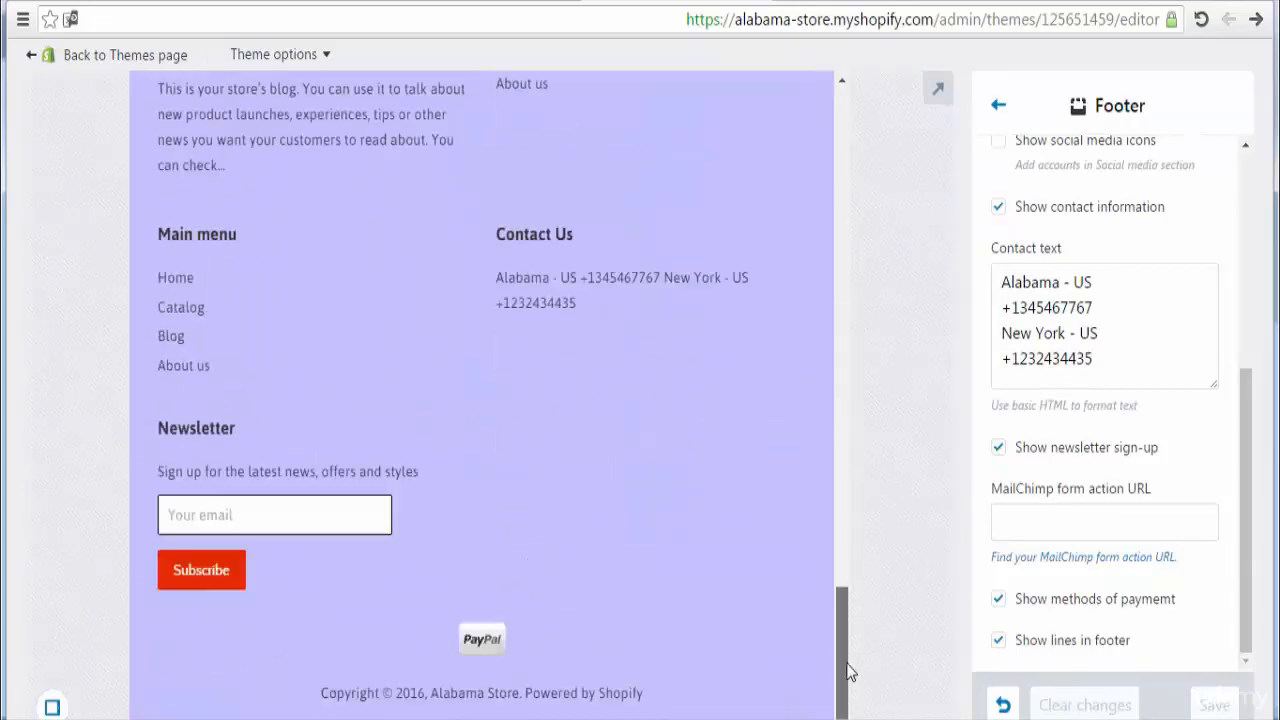
{"action": "left_click", "coordinate": [54, 707]}
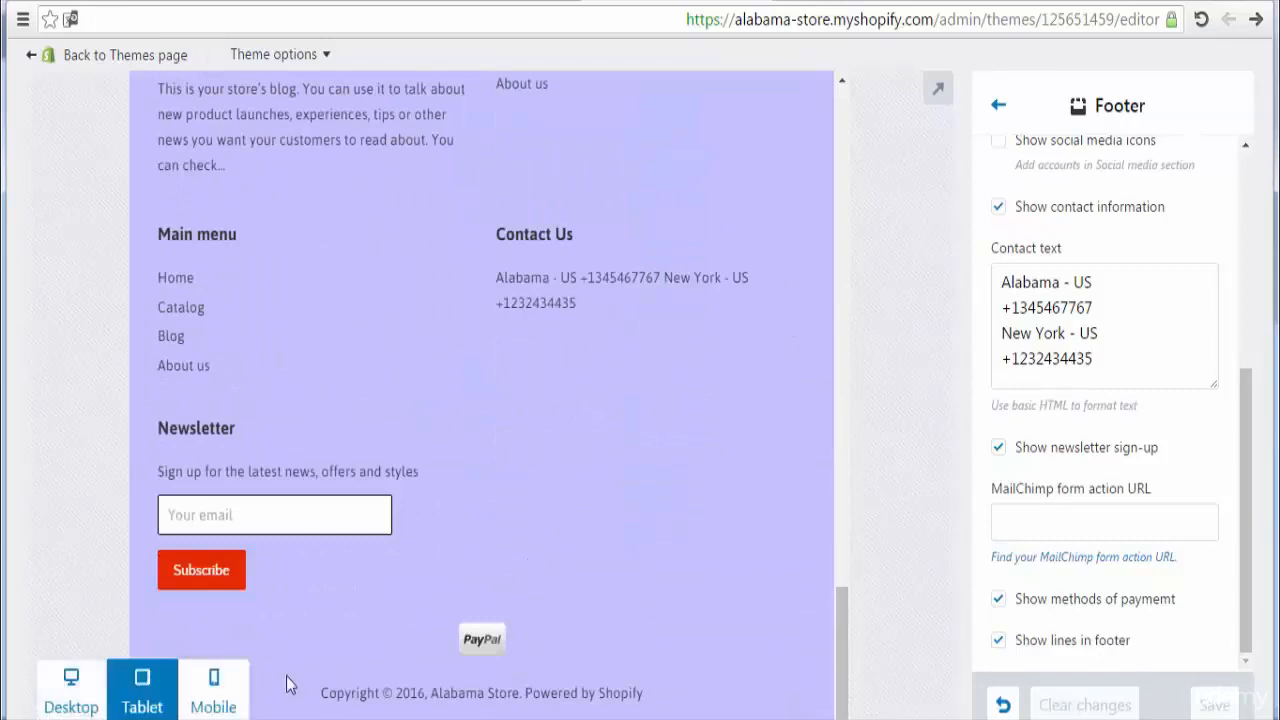
{"action": "left_click", "coordinate": [222, 698]}
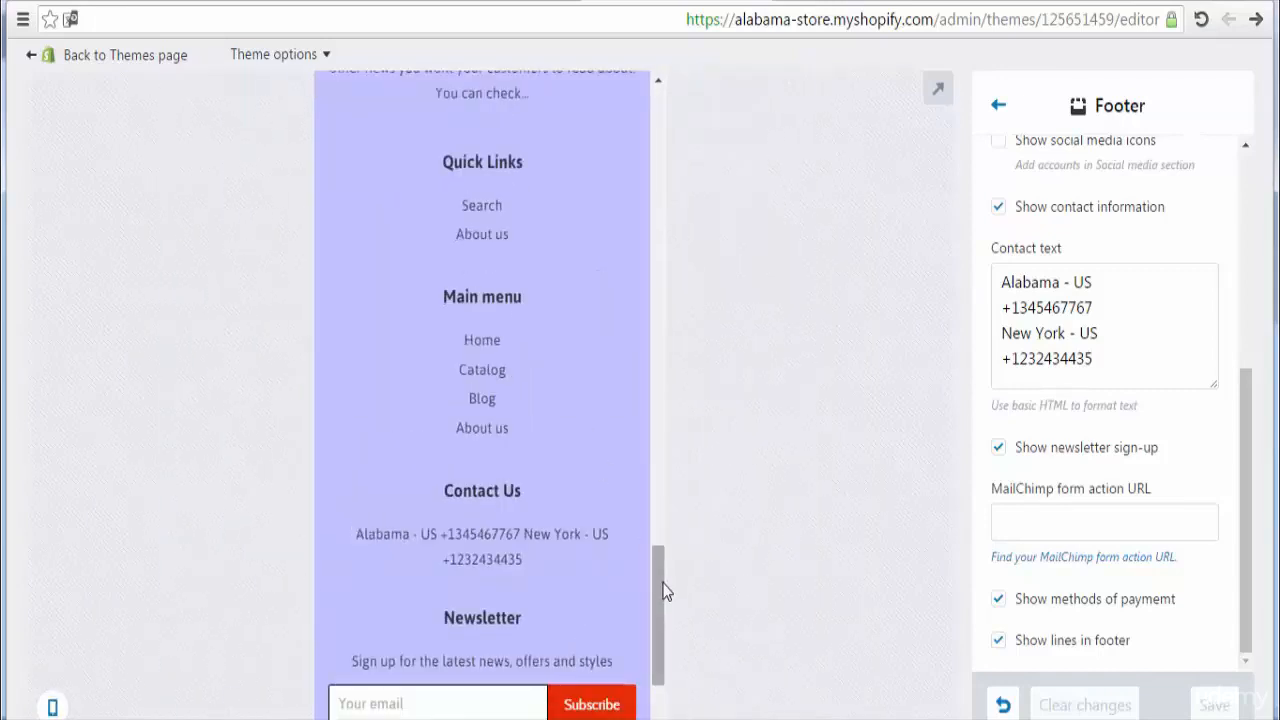
{"action": "left_click_drag", "start_coordinate": [662, 590], "coordinate": [423, 294]}
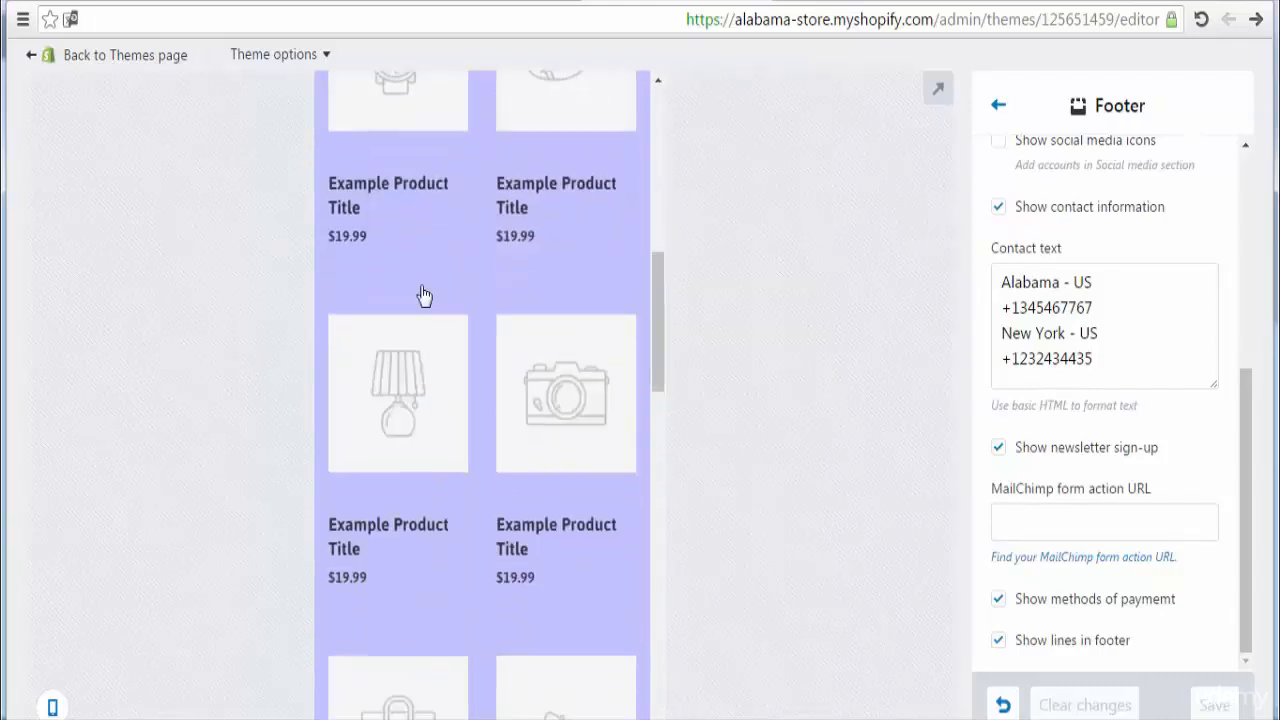
{"action": "left_click", "coordinate": [52, 707]}
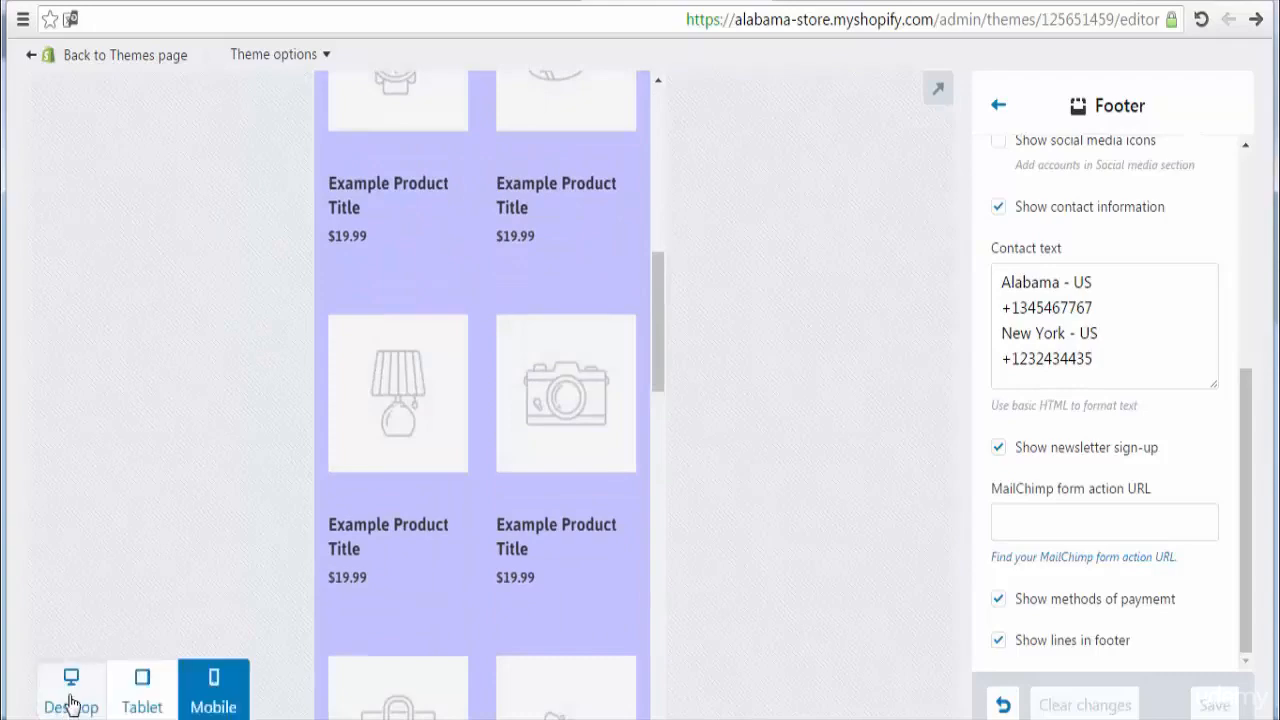
{"action": "left_click", "coordinate": [63, 688]}
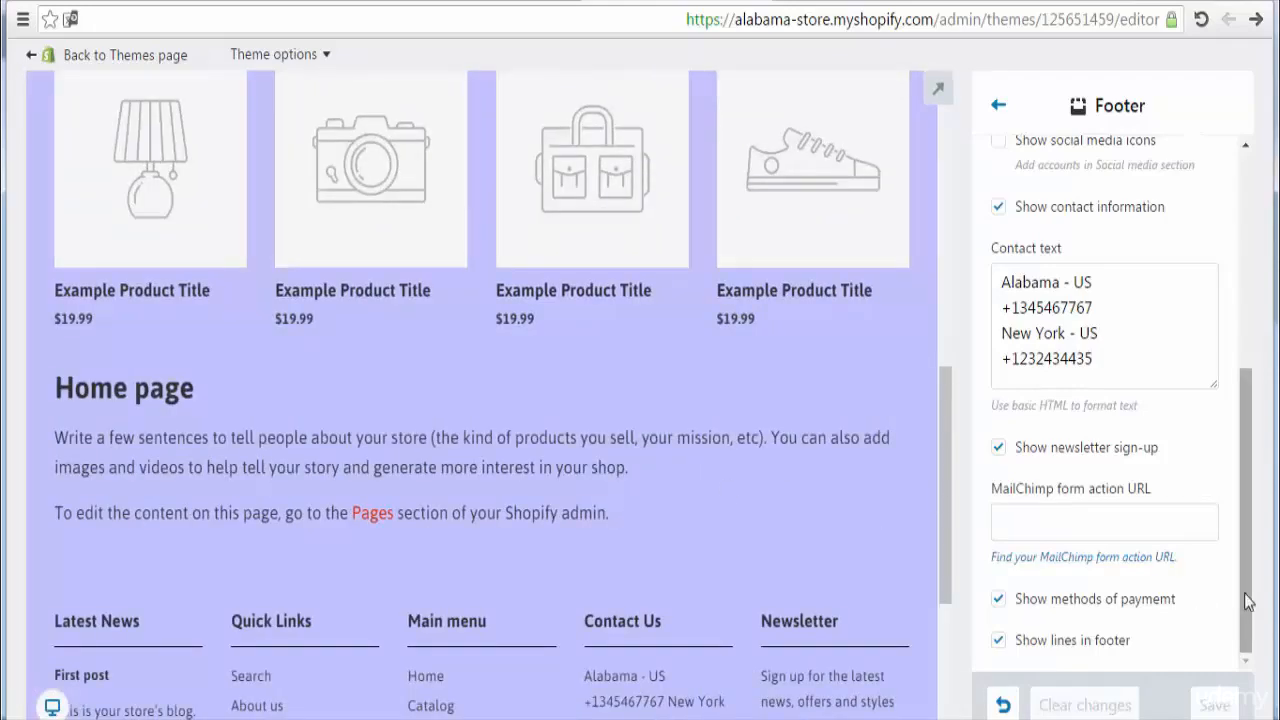
Step: Leave the Footer settings and open the Home page section order settings, with the page's navigation and products in the preview
{"action": "scroll", "coordinate": [1247, 592], "scroll_direction": "up", "scroll_amount": 4}
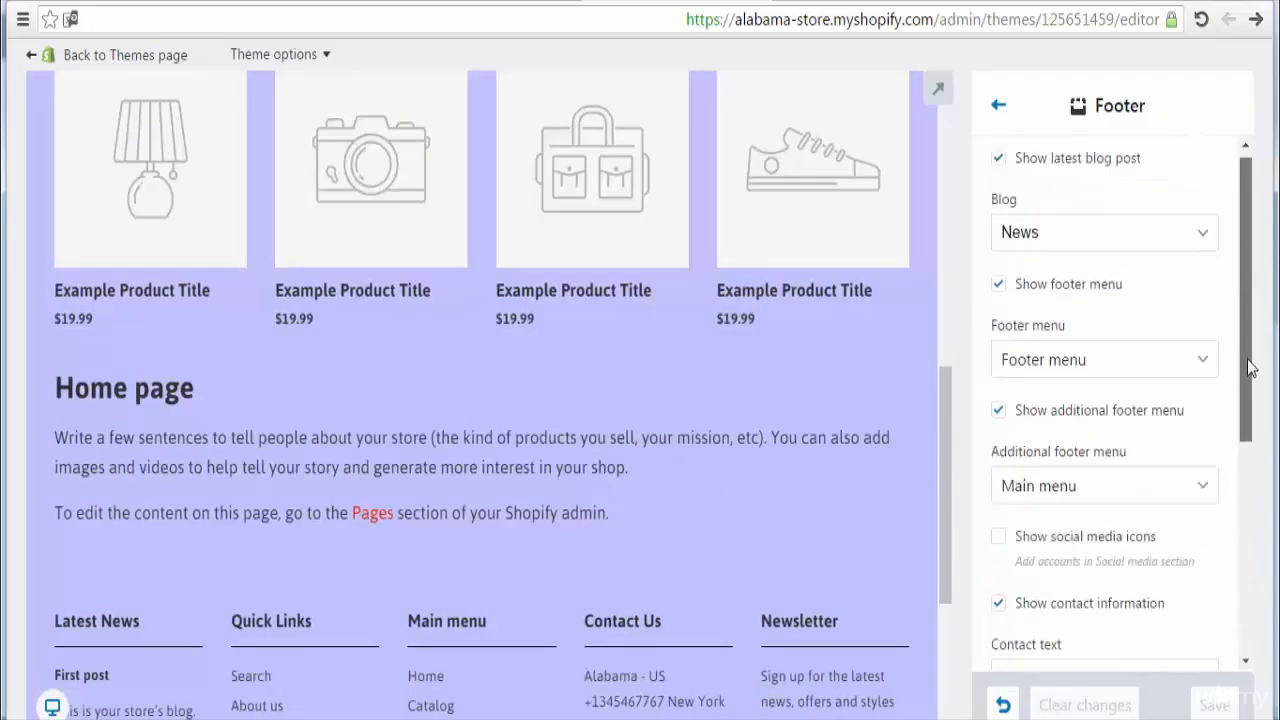
{"action": "left_click", "coordinate": [998, 105]}
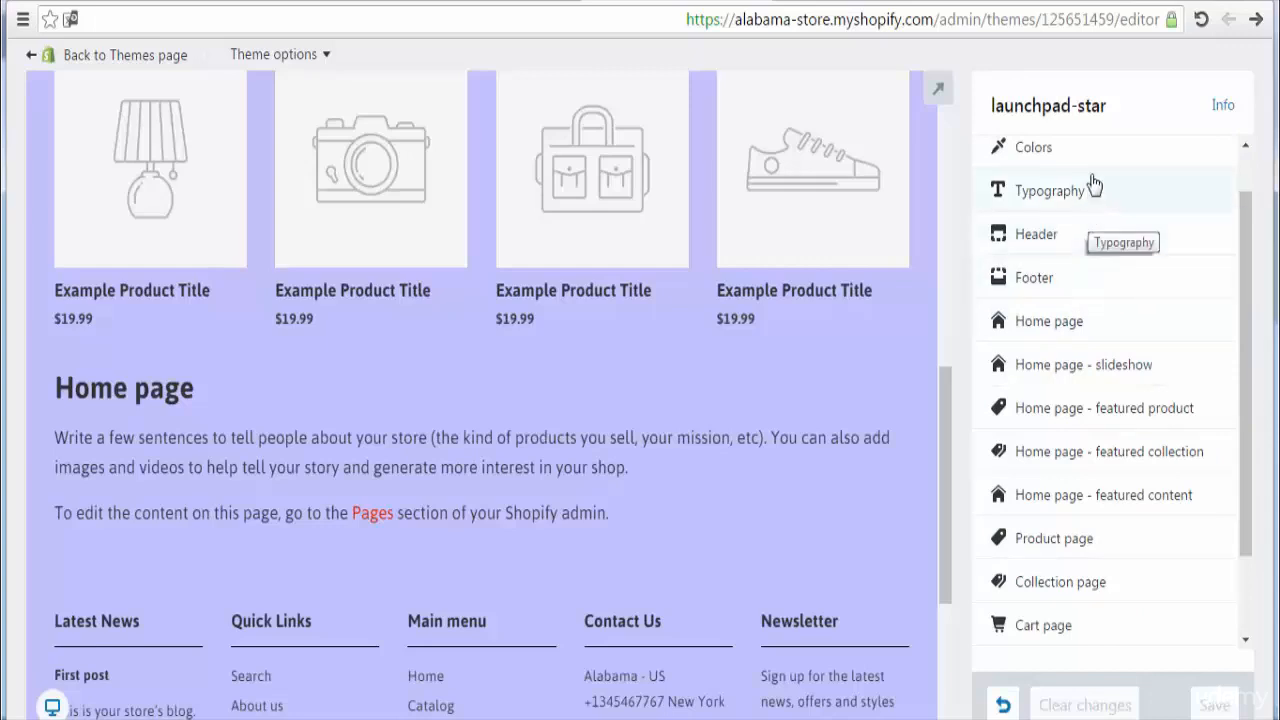
{"action": "left_click", "coordinate": [1088, 323]}
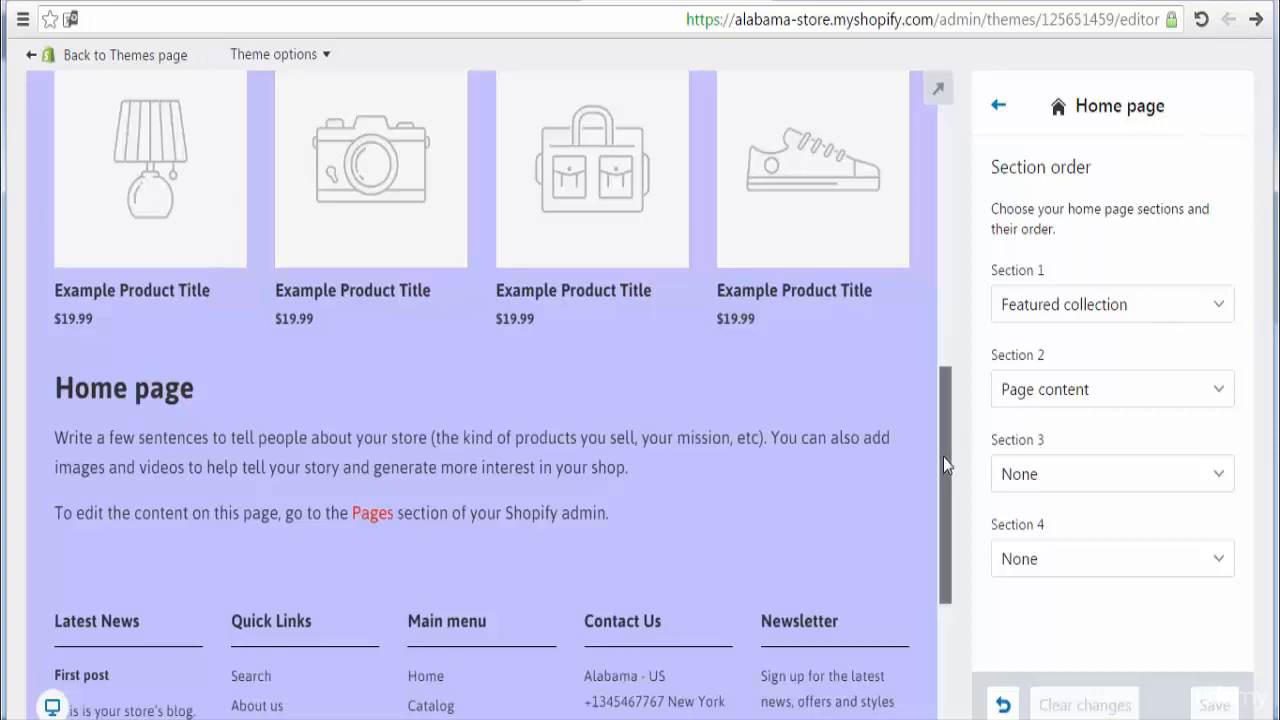
{"action": "left_click_drag", "start_coordinate": [943, 457], "coordinate": [964, 235]}
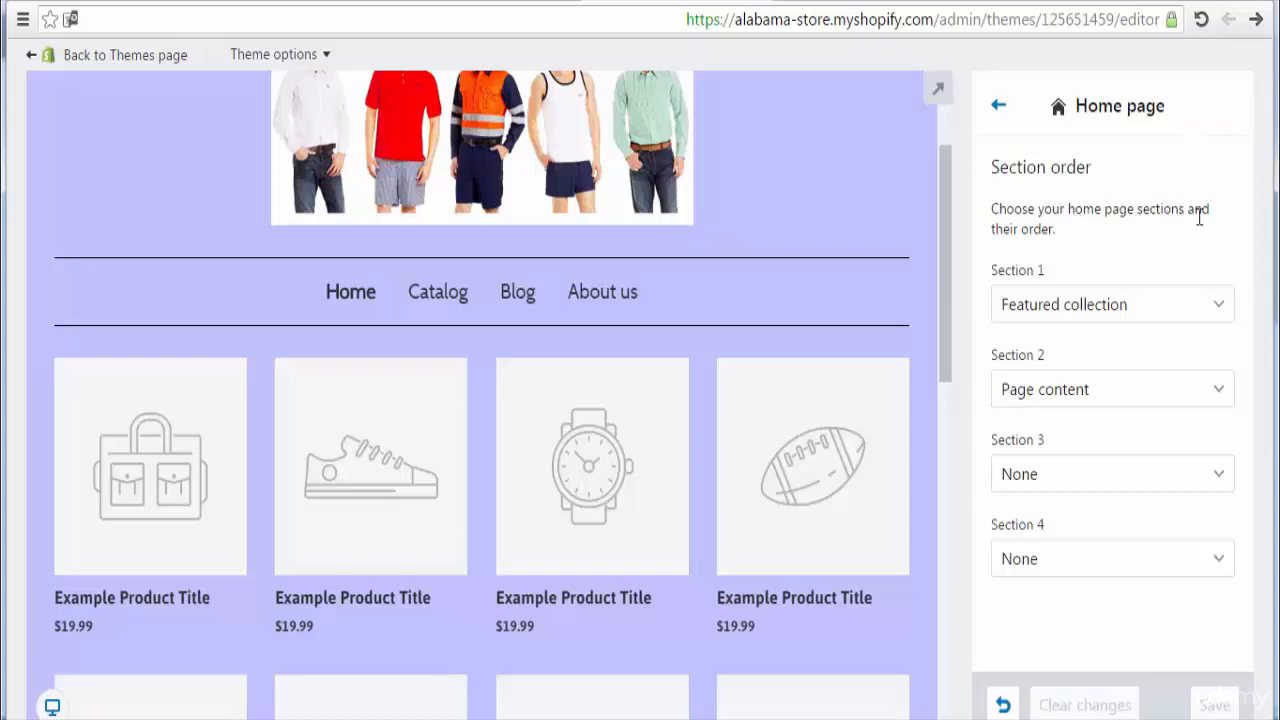
{"action": "left_click", "coordinate": [1155, 313]}
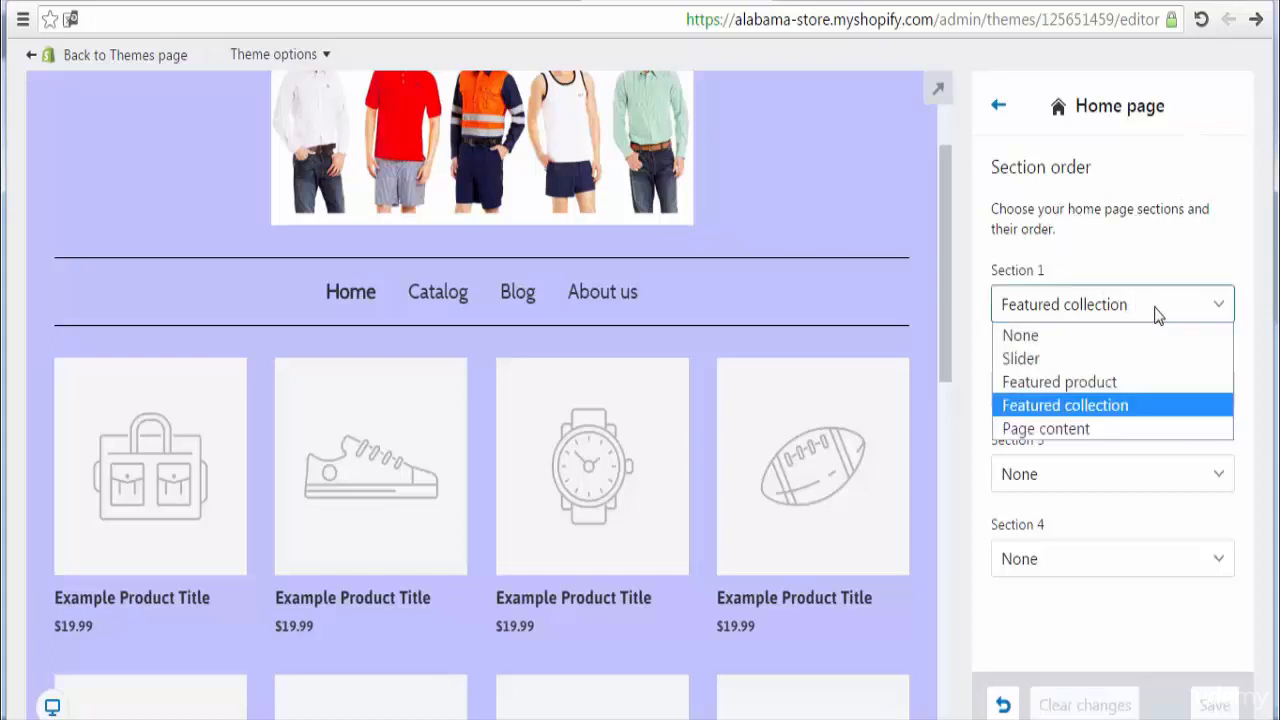
{"action": "left_click", "coordinate": [1124, 406]}
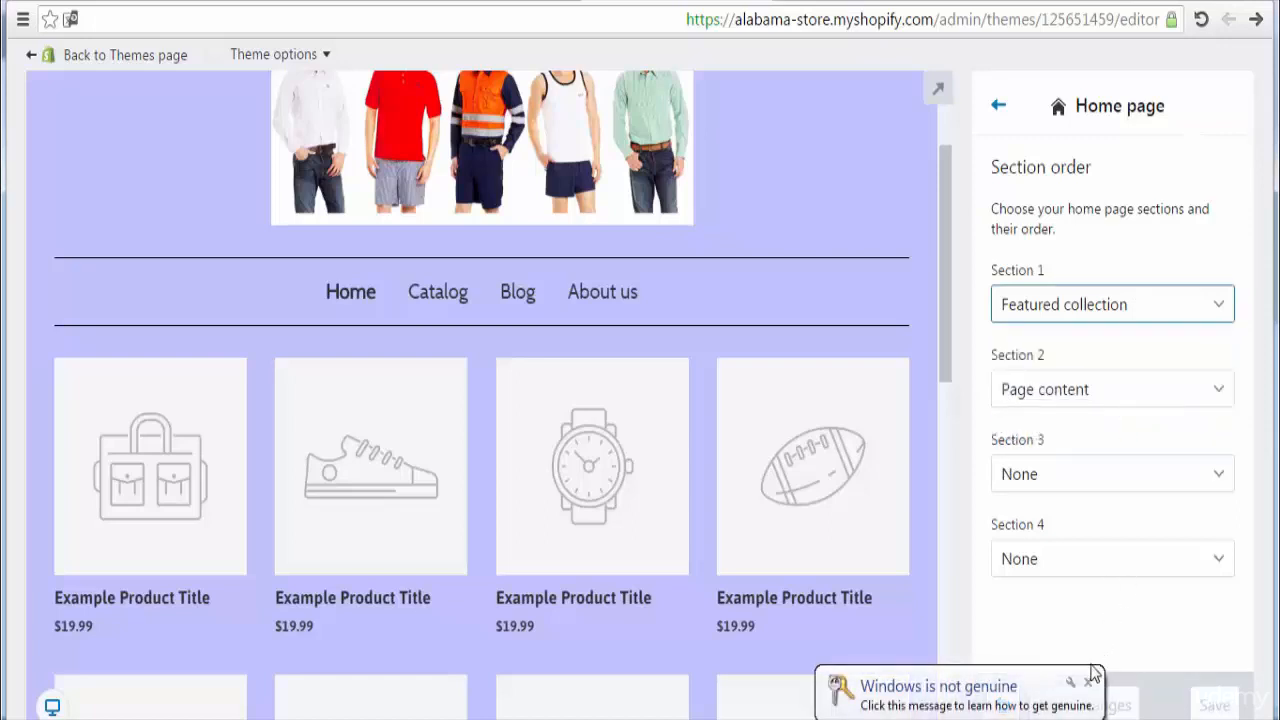
{"action": "left_click", "coordinate": [1089, 683]}
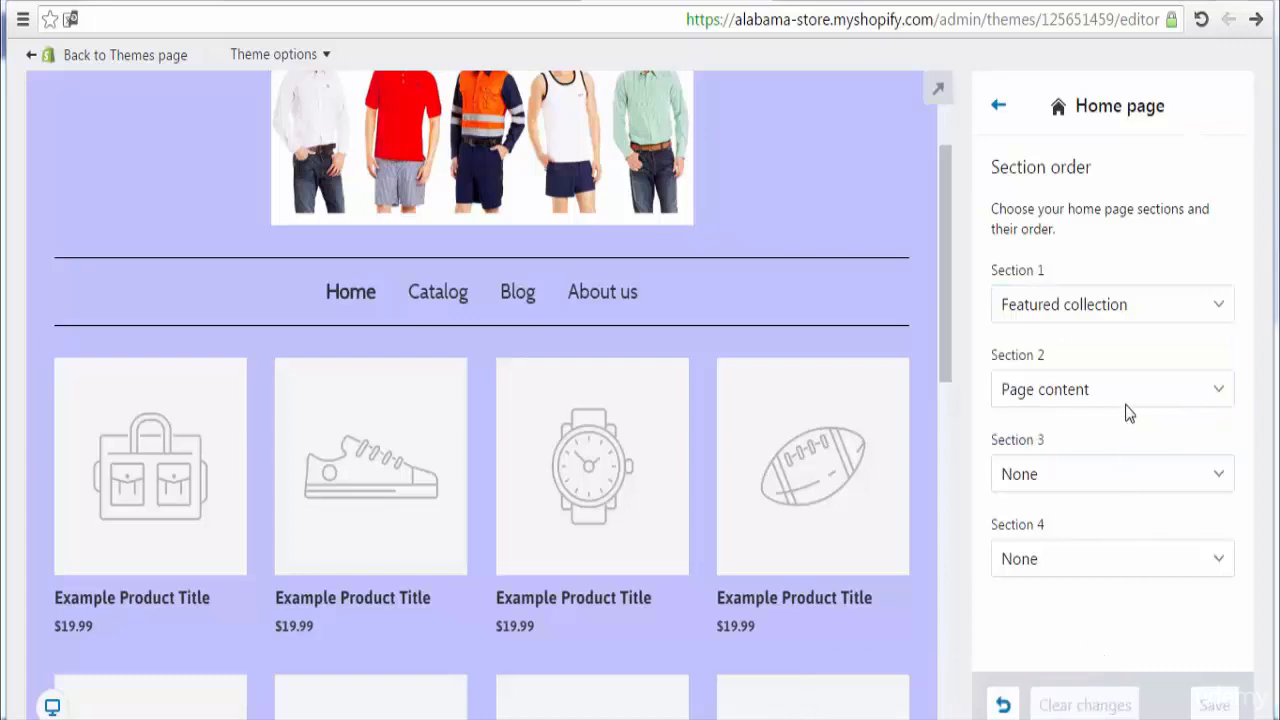
{"action": "left_click", "coordinate": [1137, 318]}
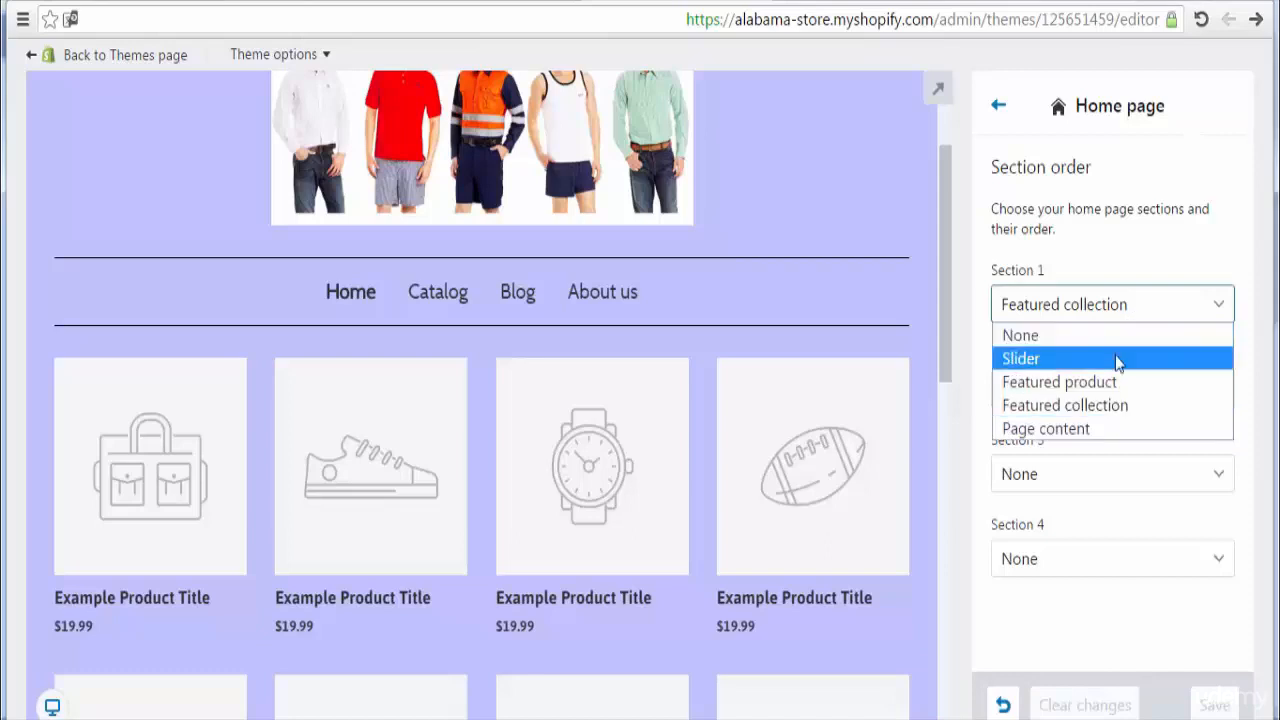
{"action": "left_click", "coordinate": [1161, 229]}
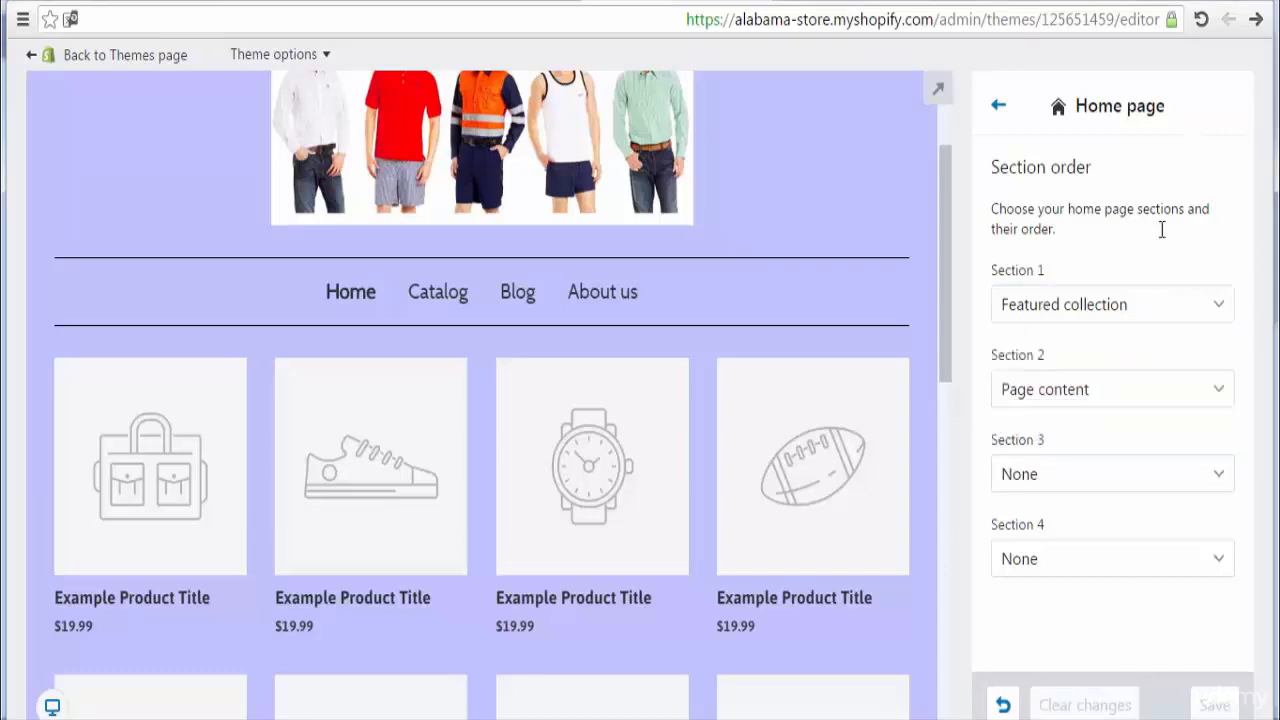
Step: Set Section 1 of the home page to Slider
{"action": "left_click", "coordinate": [1163, 317]}
{"action": "left_click", "coordinate": [1125, 358]}
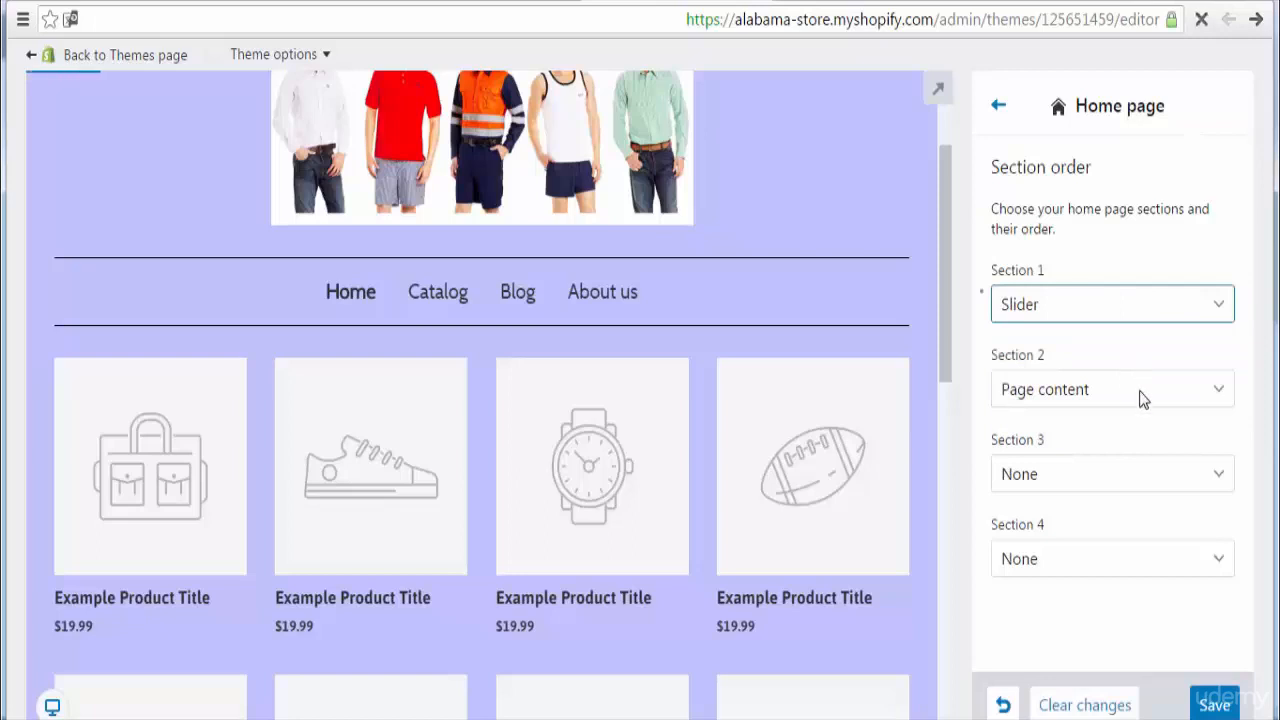
Step: Set Section 2 to Featured collection and Section 3 to Page content, keeping Section 4 at None
{"action": "left_click", "coordinate": [1137, 394]}
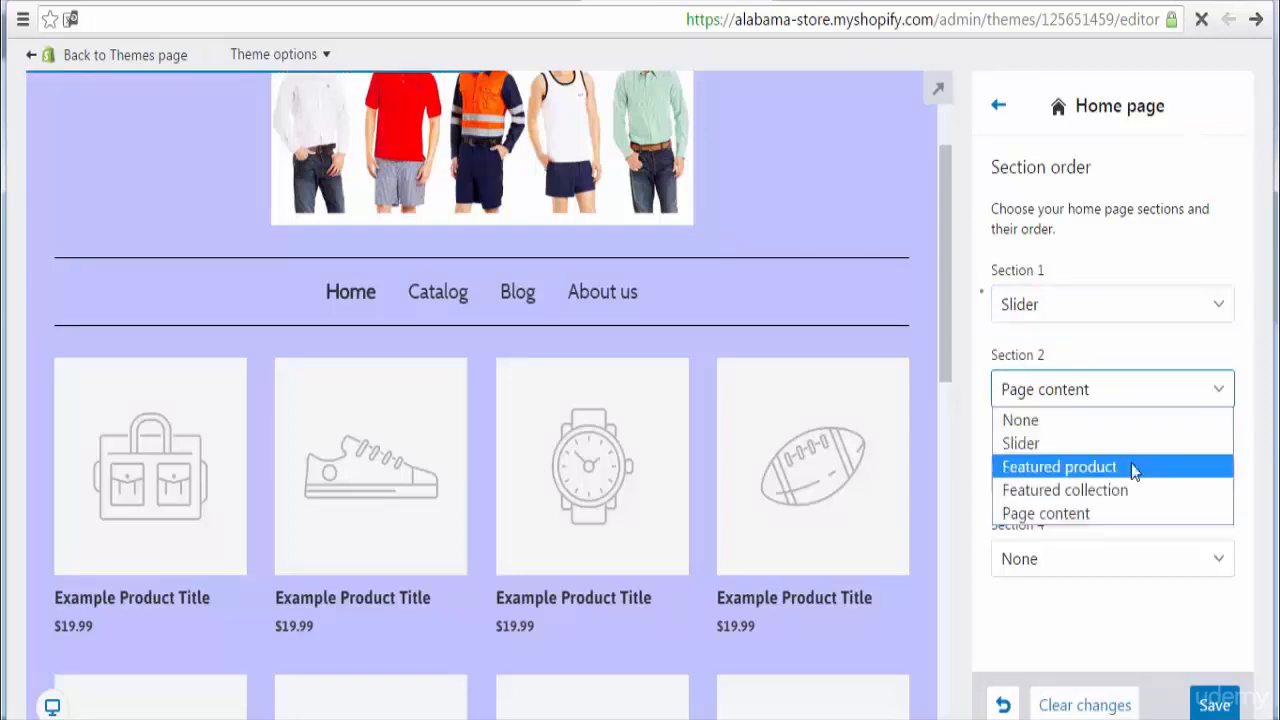
{"action": "left_click", "coordinate": [1132, 489]}
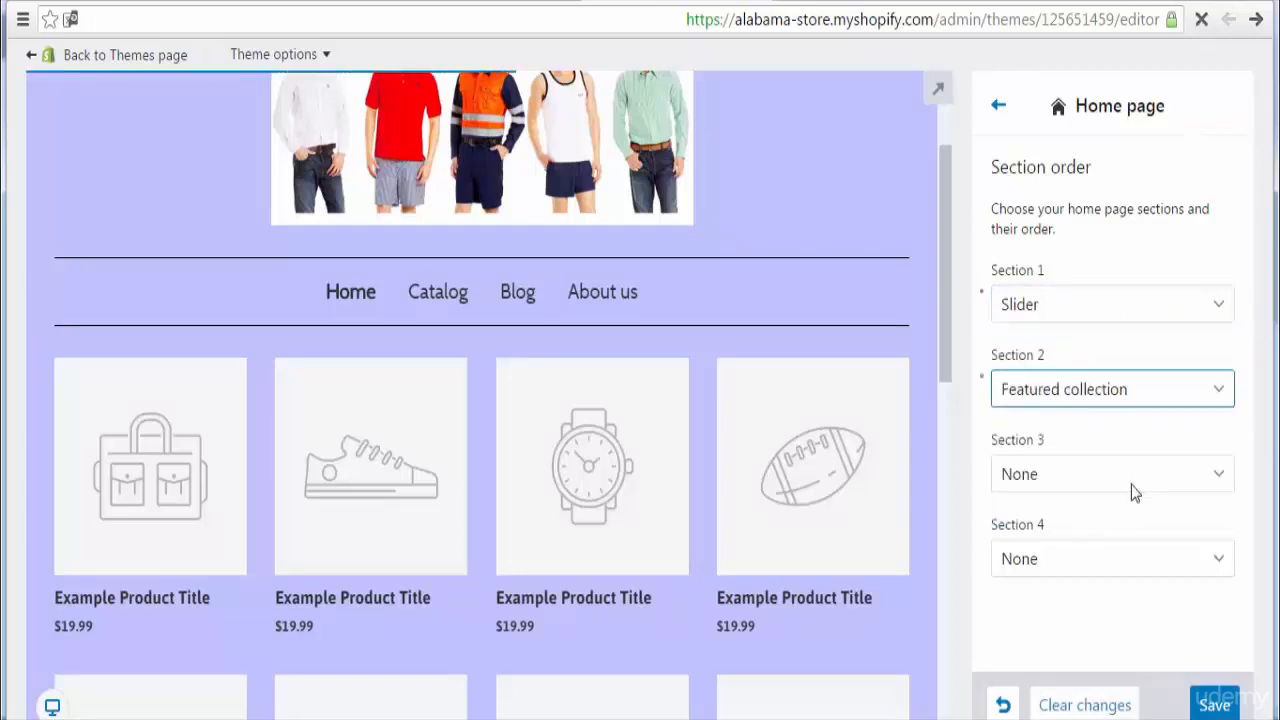
{"action": "left_click", "coordinate": [1163, 483]}
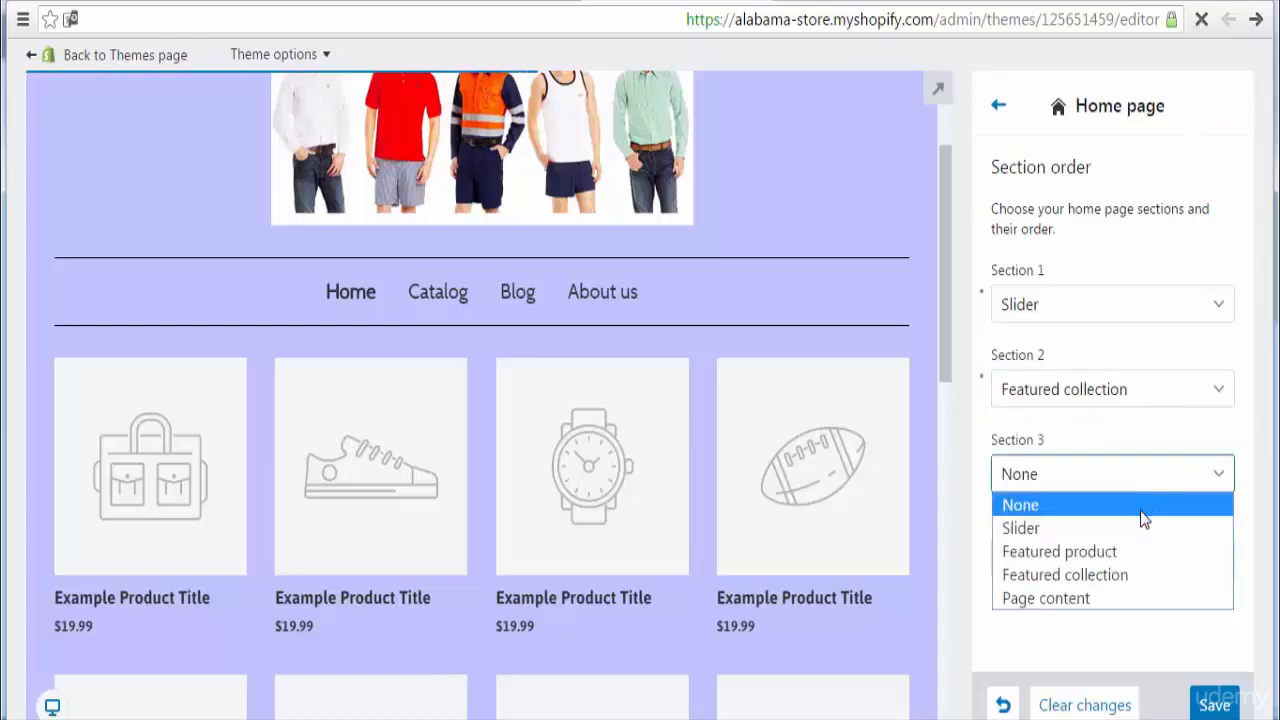
{"action": "left_click", "coordinate": [1106, 599]}
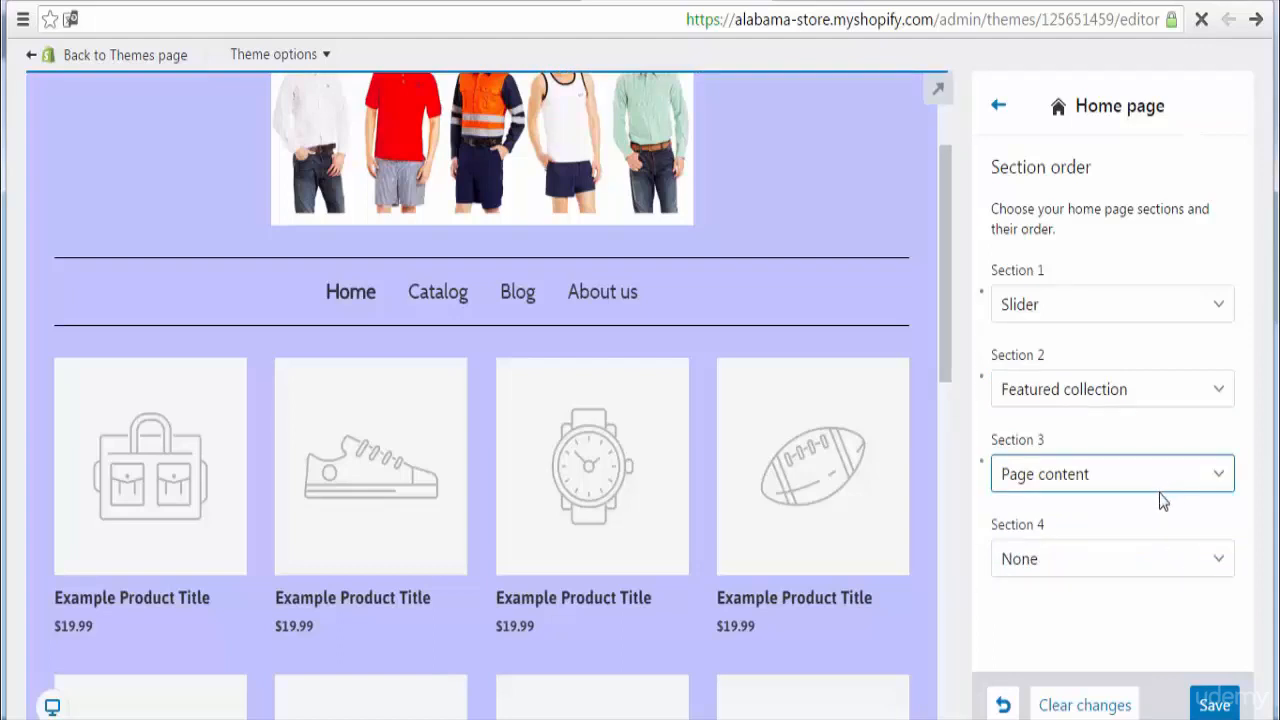
{"action": "left_click", "coordinate": [1150, 559]}
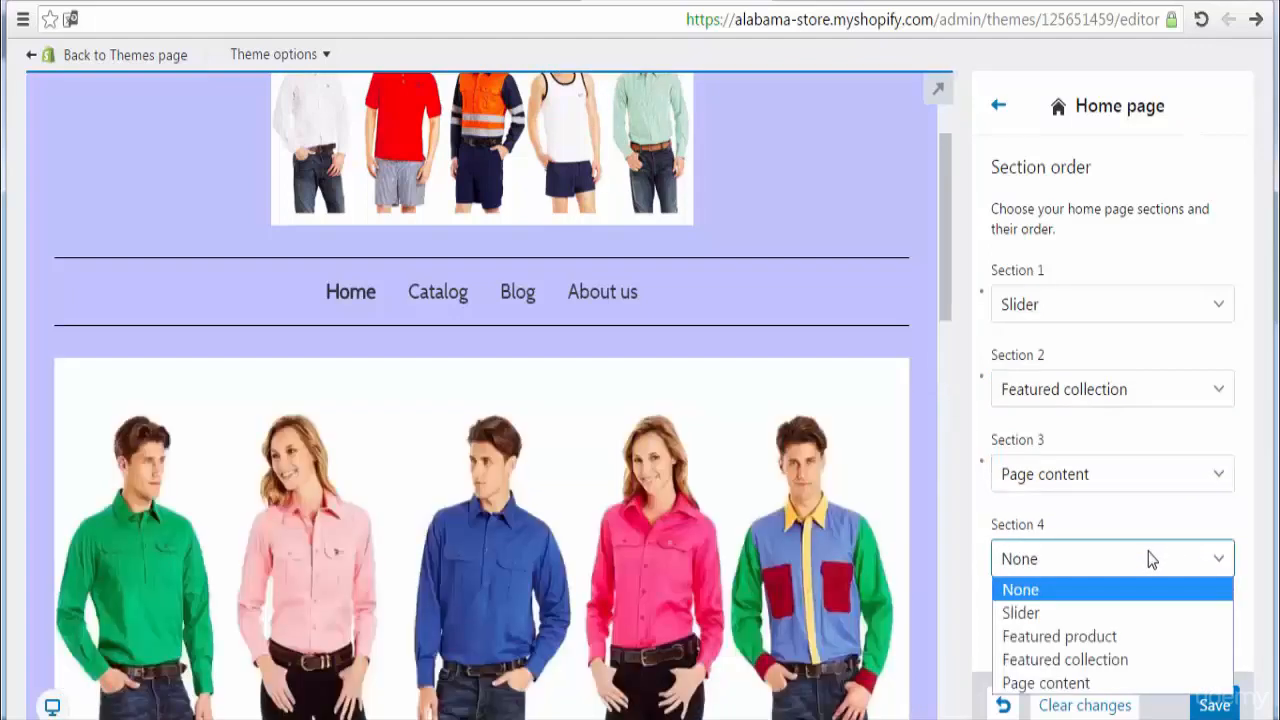
{"action": "left_click", "coordinate": [1147, 562]}
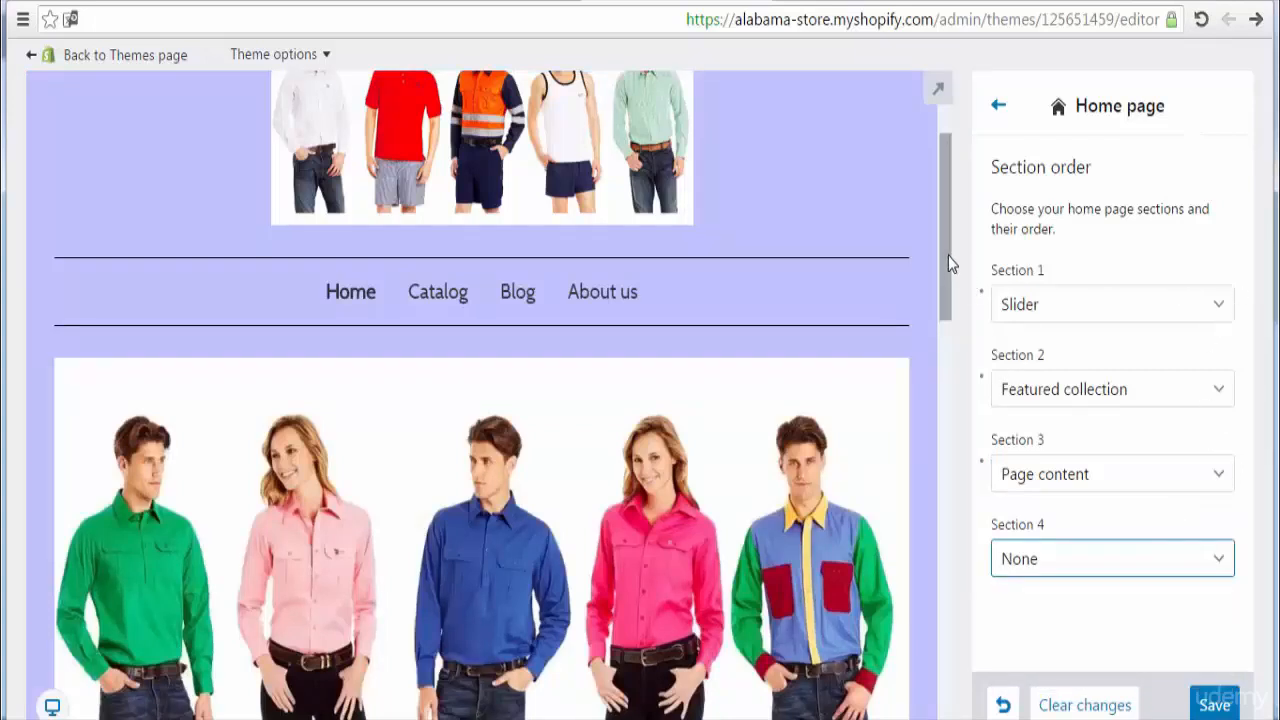
Step: Compare the slider, featured collection and page content in the home page preview with their settings in Sections 1 to 3
{"action": "left_click_drag", "start_coordinate": [948, 255], "coordinate": [952, 332]}
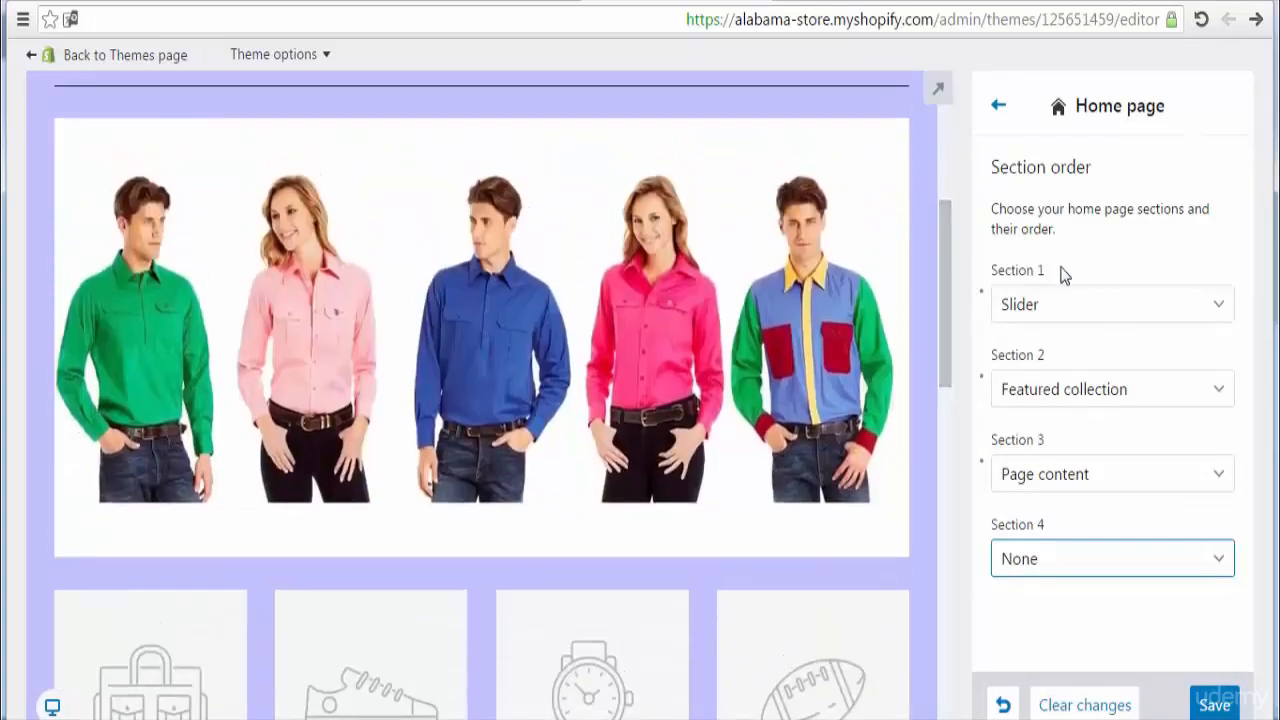
{"action": "left_click", "coordinate": [1072, 314]}
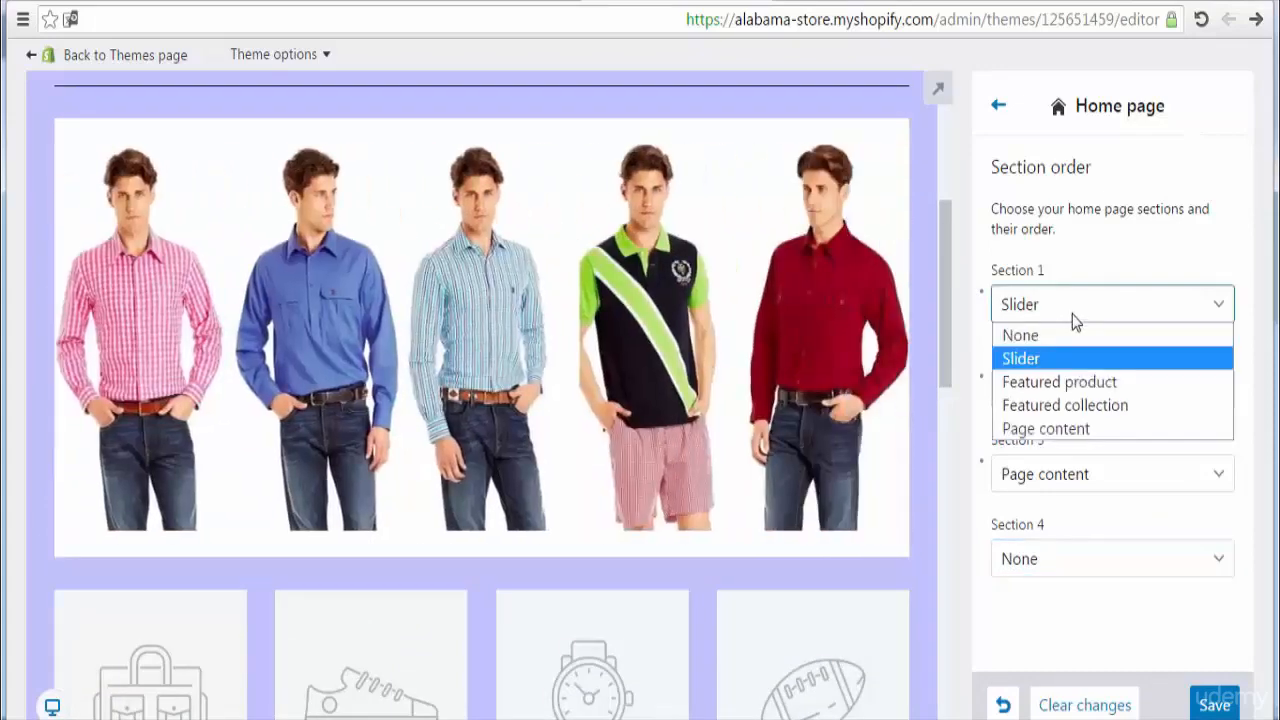
{"action": "left_click", "coordinate": [1072, 358]}
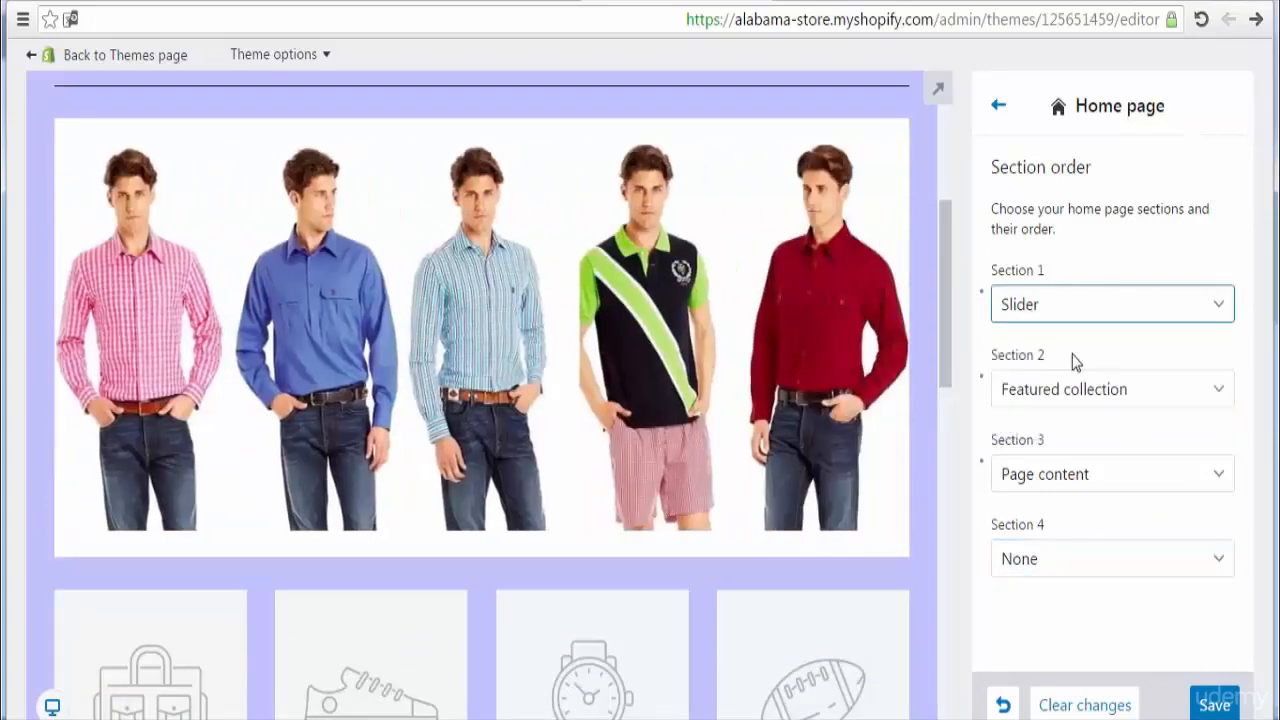
{"action": "left_click", "coordinate": [1107, 394]}
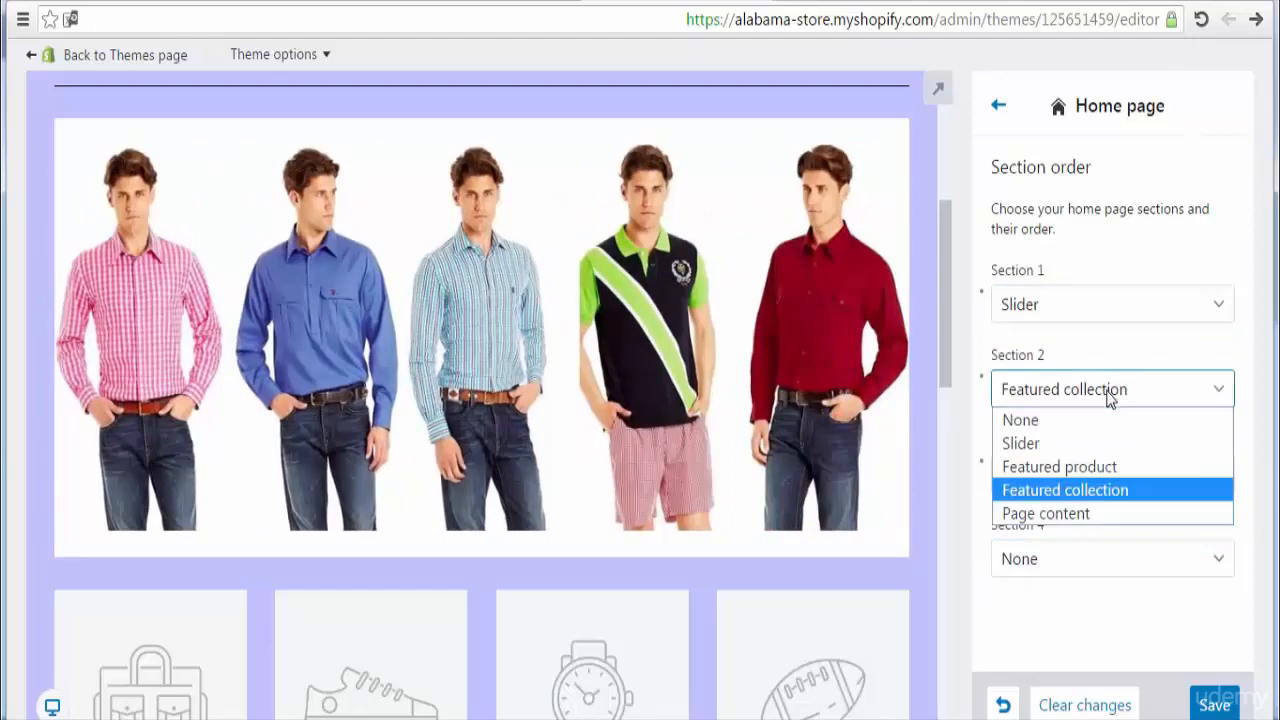
{"action": "left_click", "coordinate": [1107, 490]}
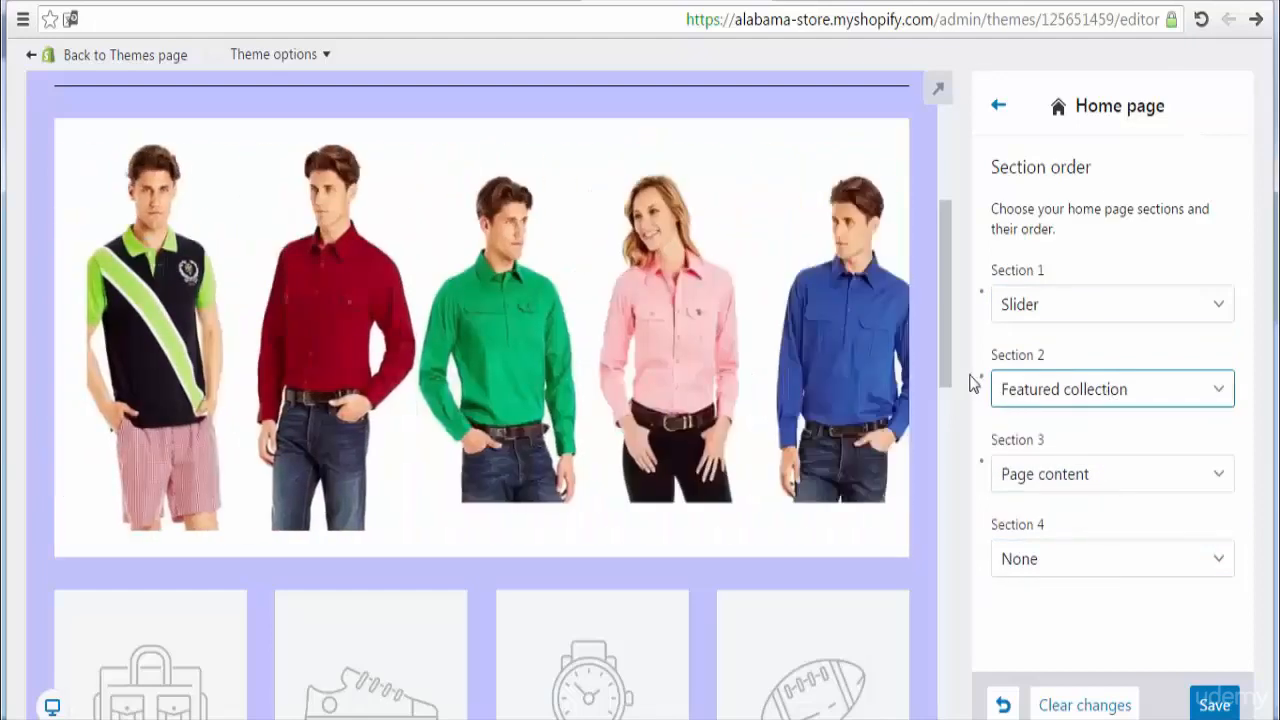
{"action": "left_click_drag", "start_coordinate": [944, 329], "coordinate": [951, 478]}
{"action": "mouse_move", "coordinate": [690, 250]}
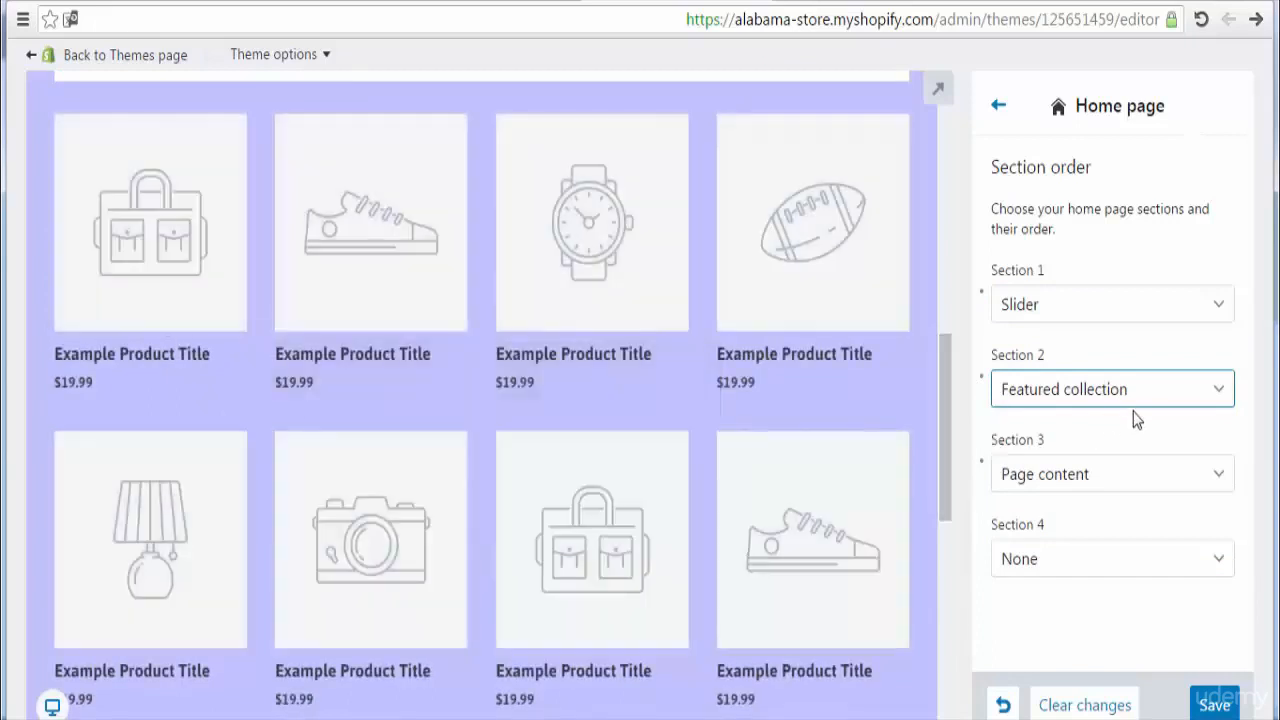
{"action": "left_click", "coordinate": [1183, 474]}
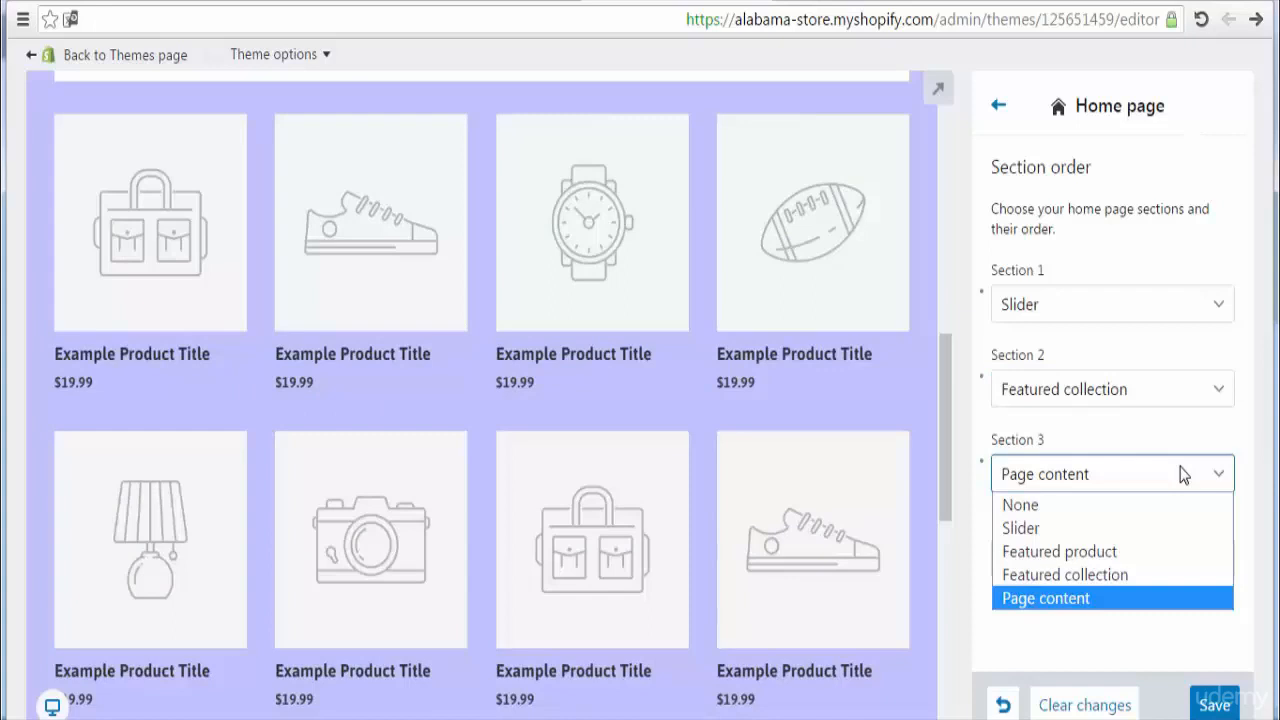
{"action": "left_click", "coordinate": [1183, 474]}
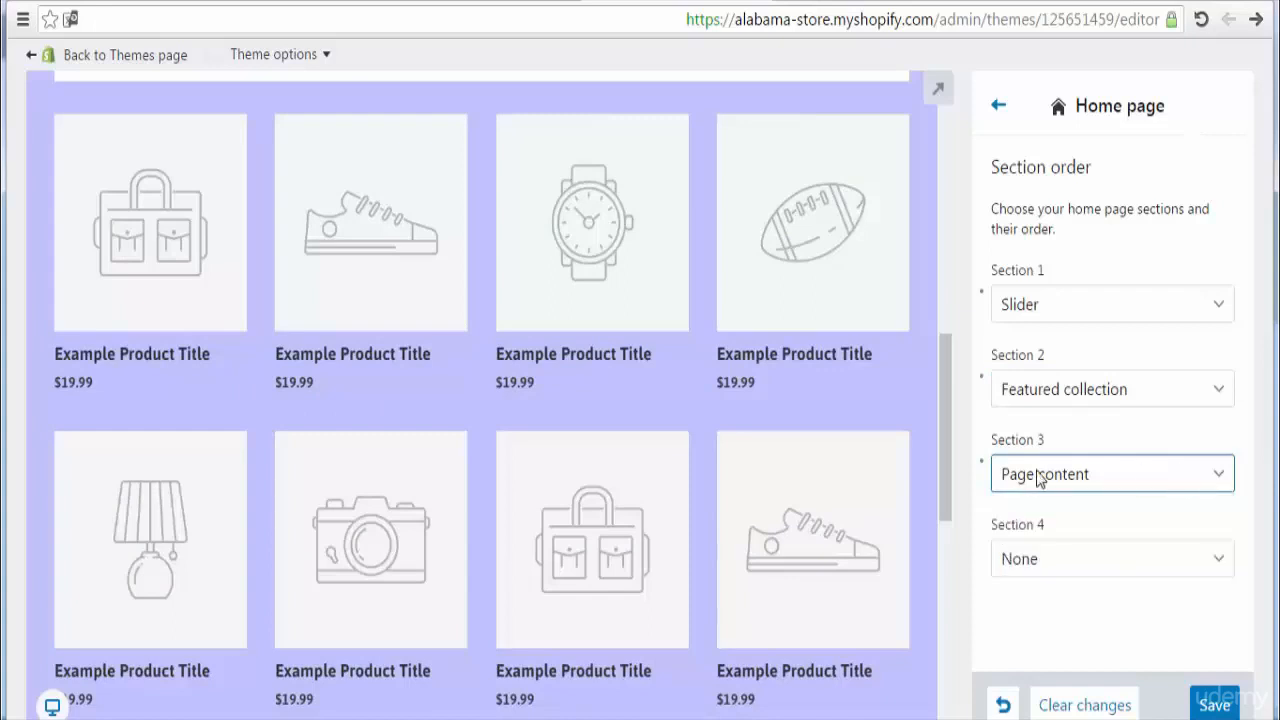
{"action": "left_click_drag", "start_coordinate": [947, 448], "coordinate": [958, 575]}
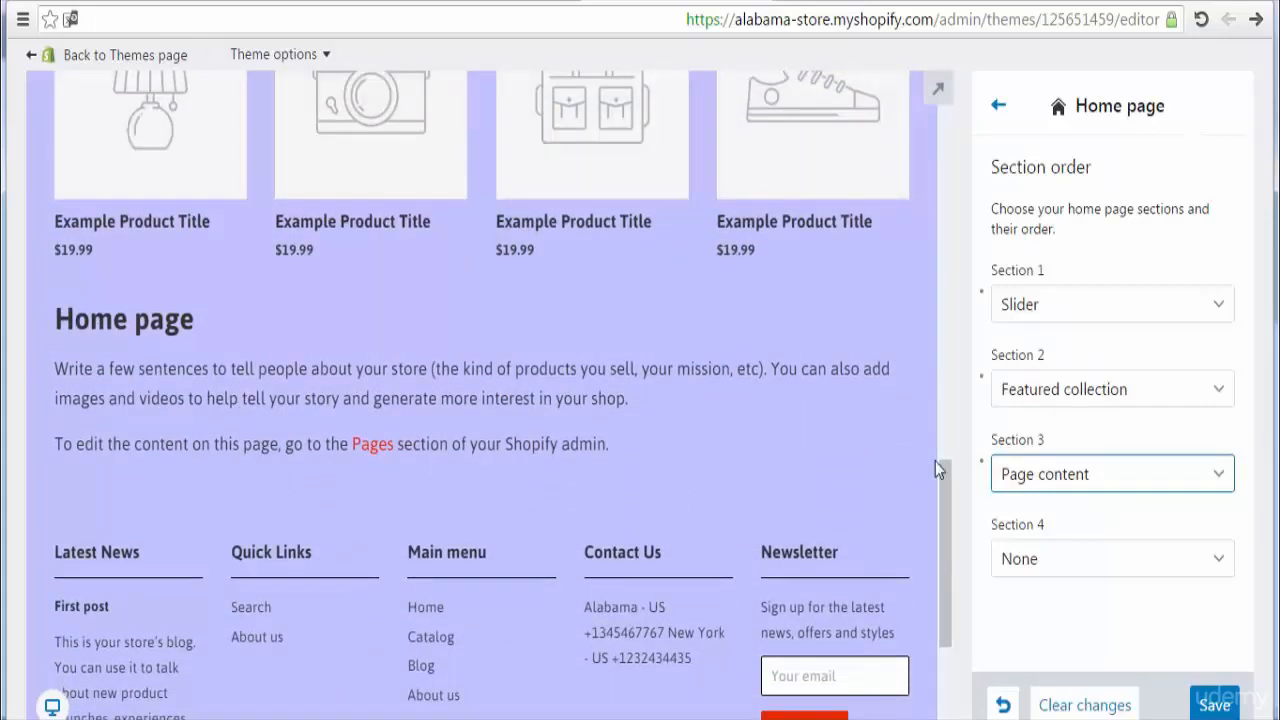
Step: Try Featured product for Section 4 of the home page, and switch that section to Slider
{"action": "left_click", "coordinate": [1194, 567]}
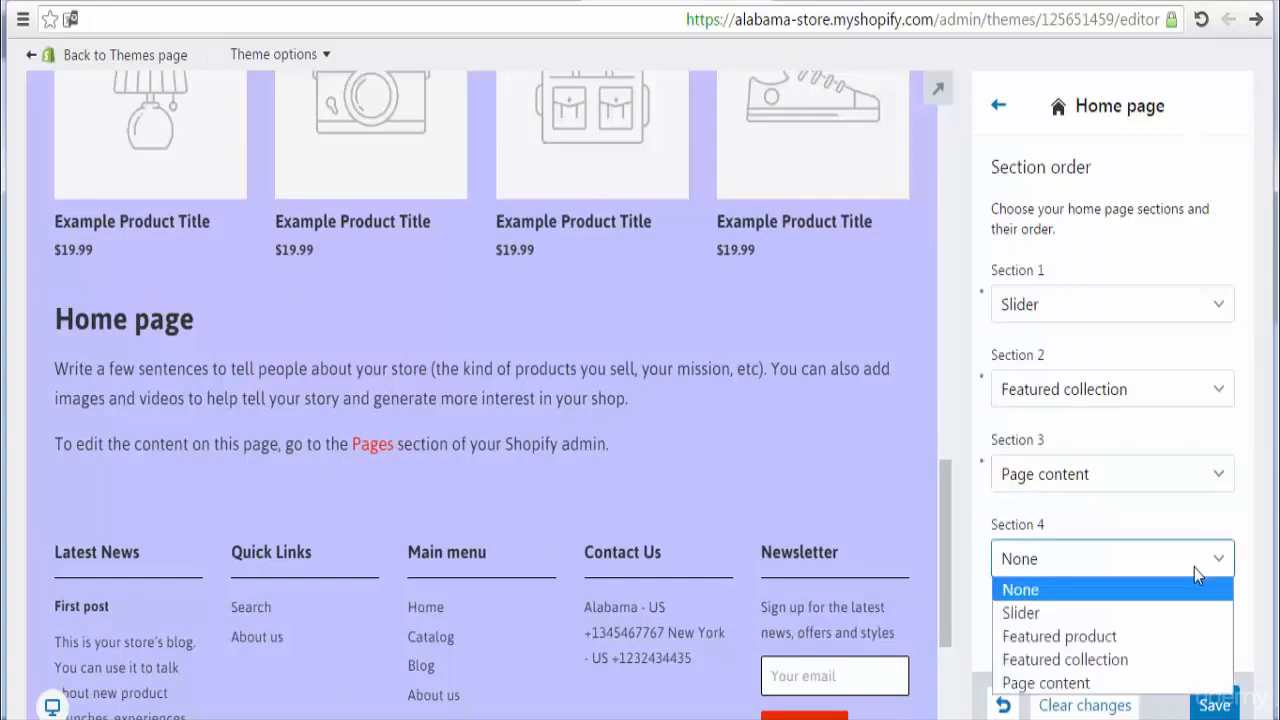
{"action": "left_click", "coordinate": [1137, 634]}
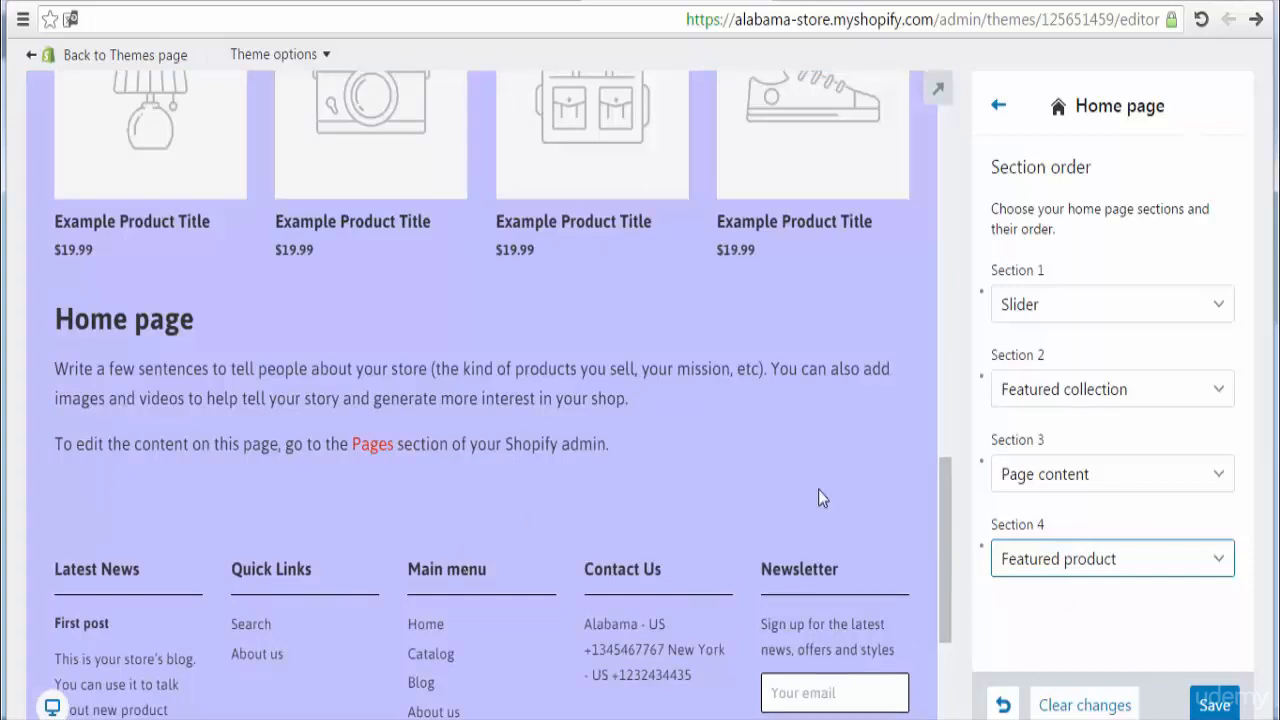
{"action": "left_click", "coordinate": [1125, 559]}
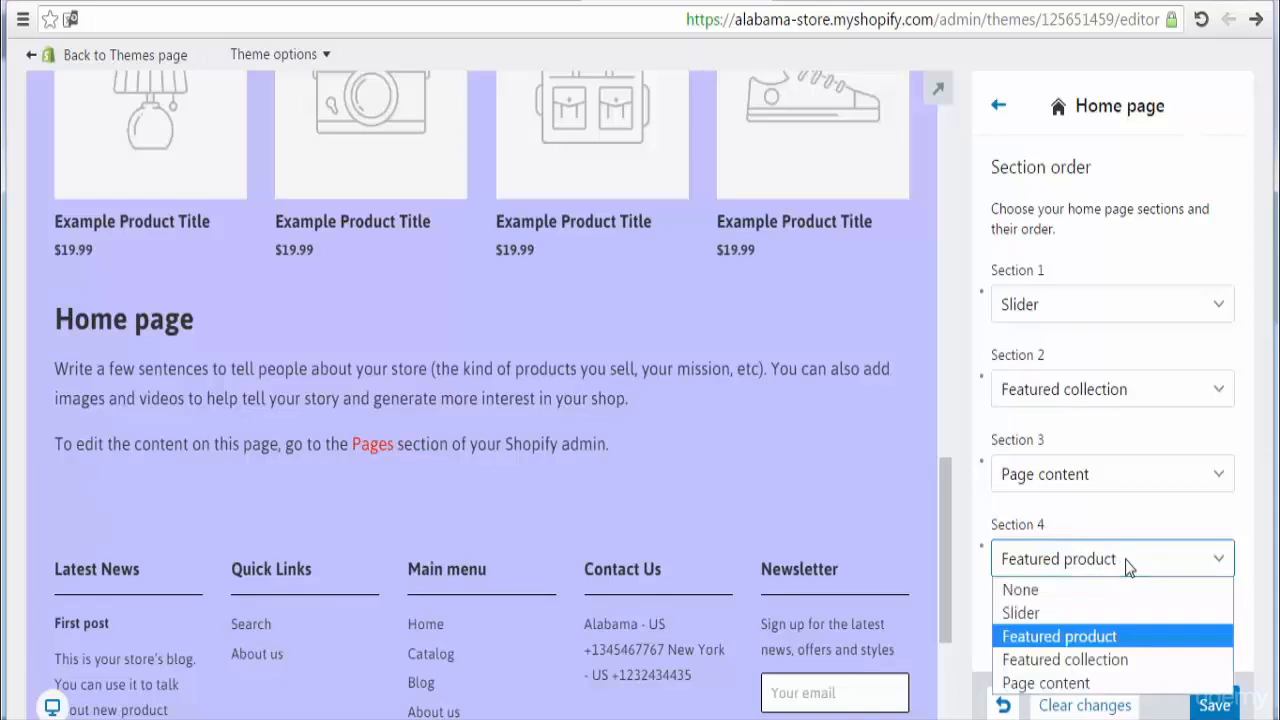
{"action": "left_click", "coordinate": [1088, 612]}
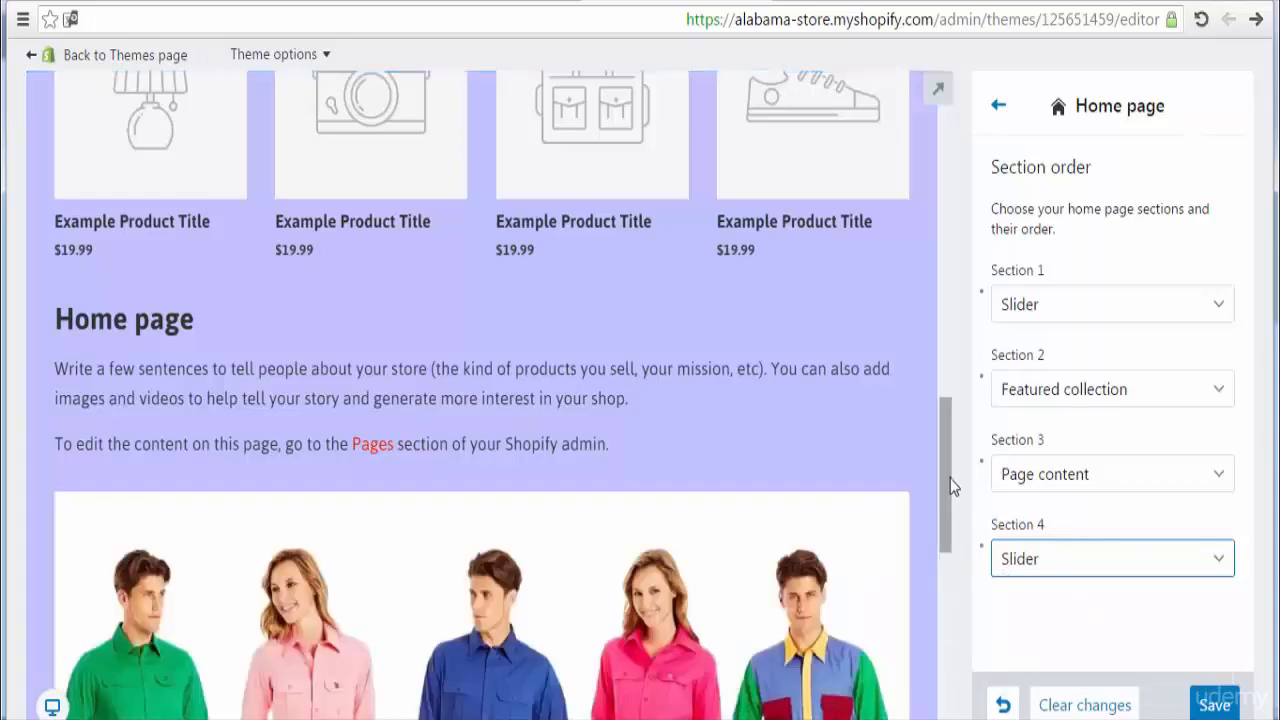
Step: Review the home page preview from the first slider down to the second one, cancelling the new-window link for adding products
{"action": "left_click_drag", "start_coordinate": [945, 474], "coordinate": [966, 260]}
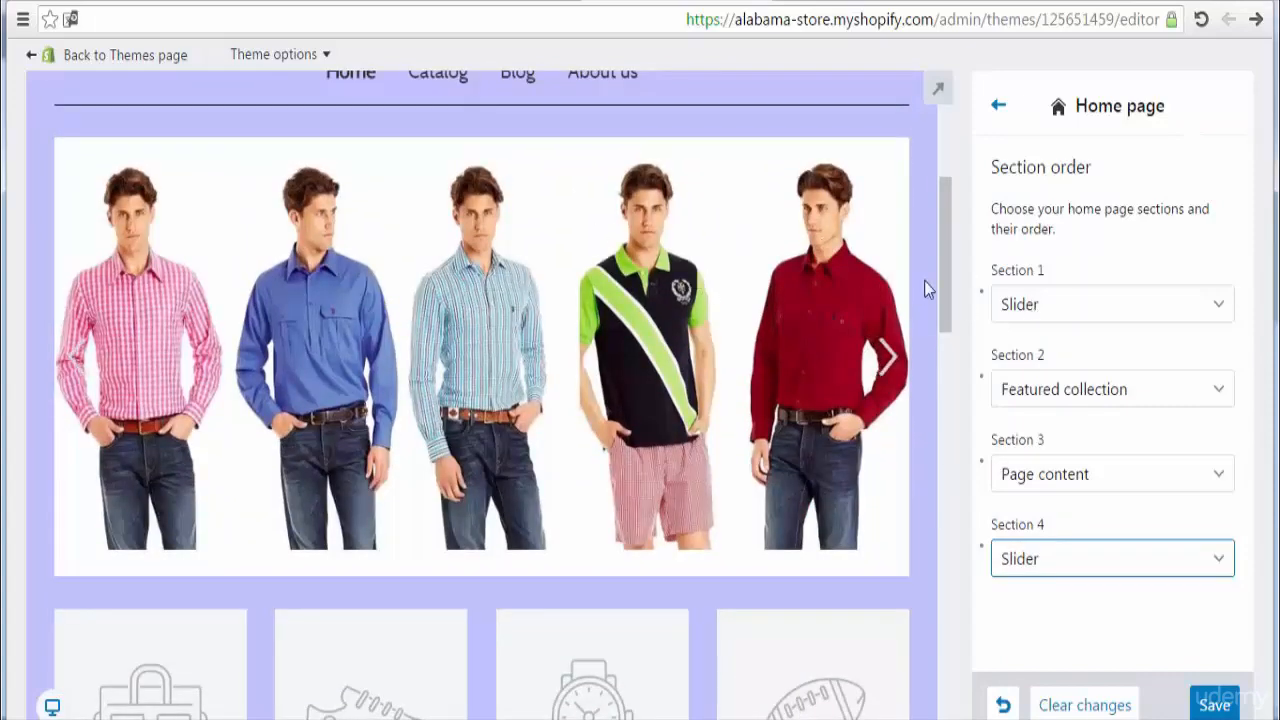
{"action": "left_click_drag", "start_coordinate": [946, 286], "coordinate": [954, 415]}
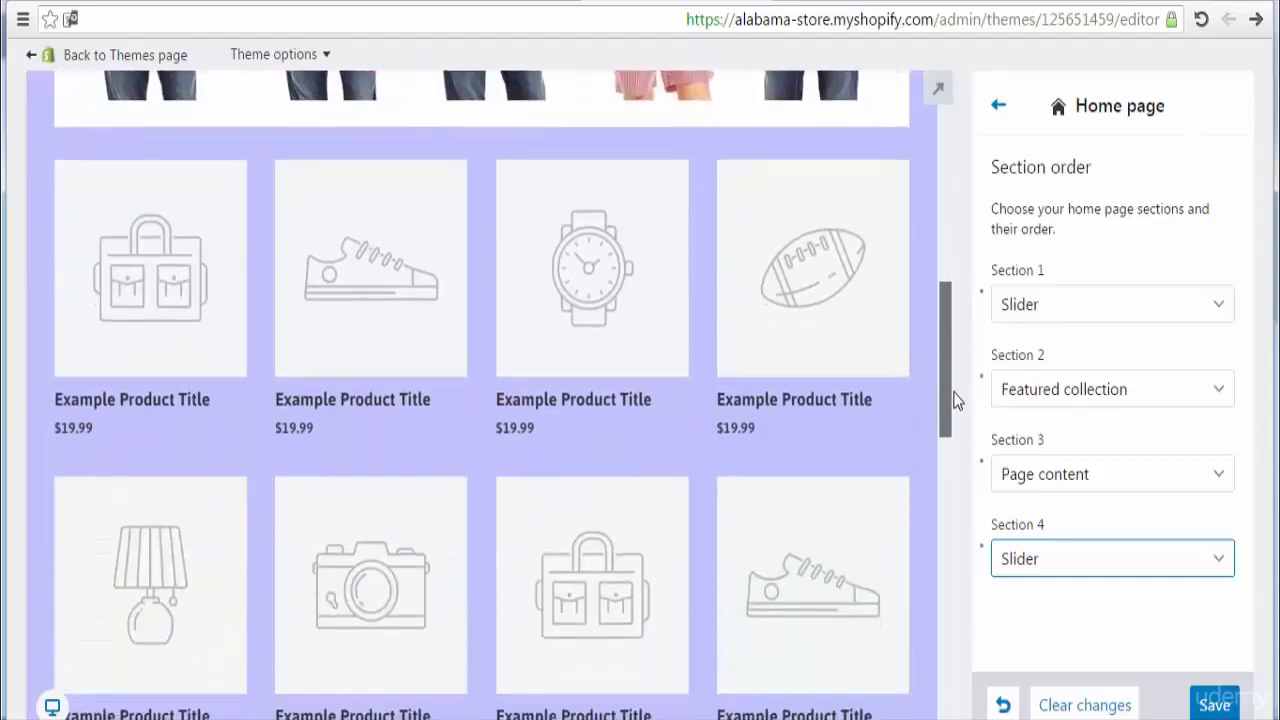
{"action": "mouse_move", "coordinate": [351, 234]}
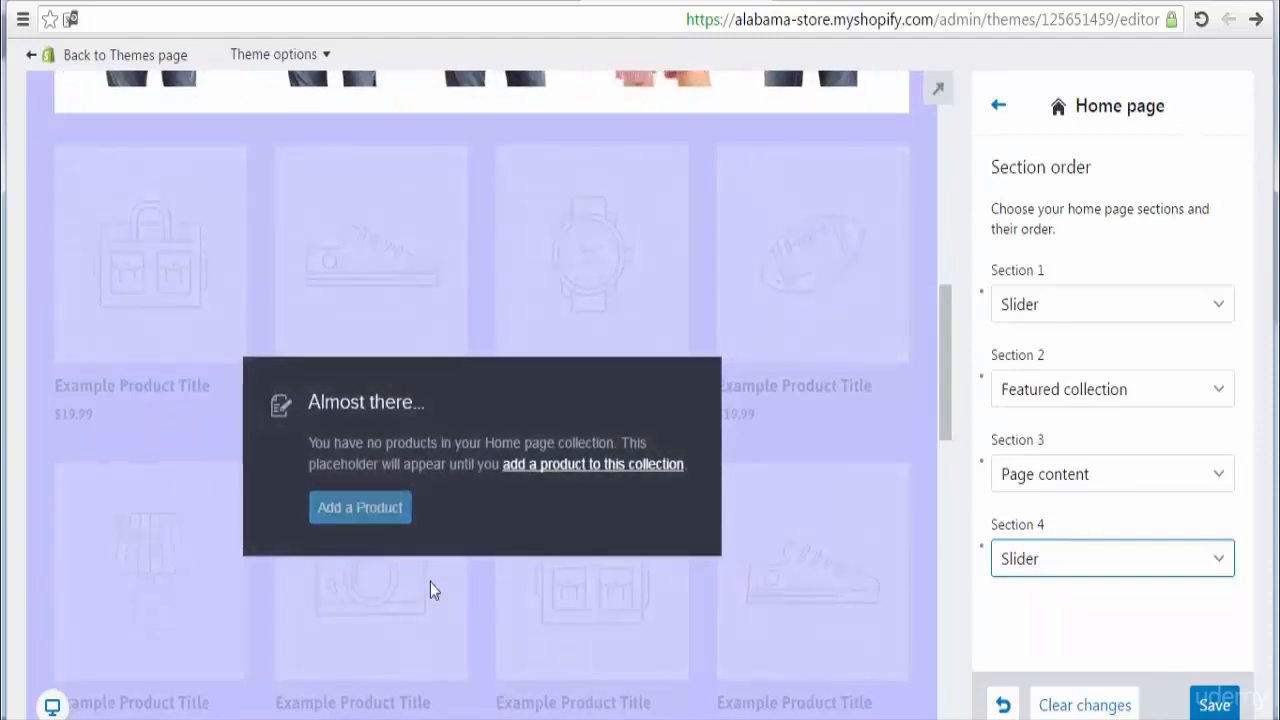
{"action": "left_click", "coordinate": [904, 422]}
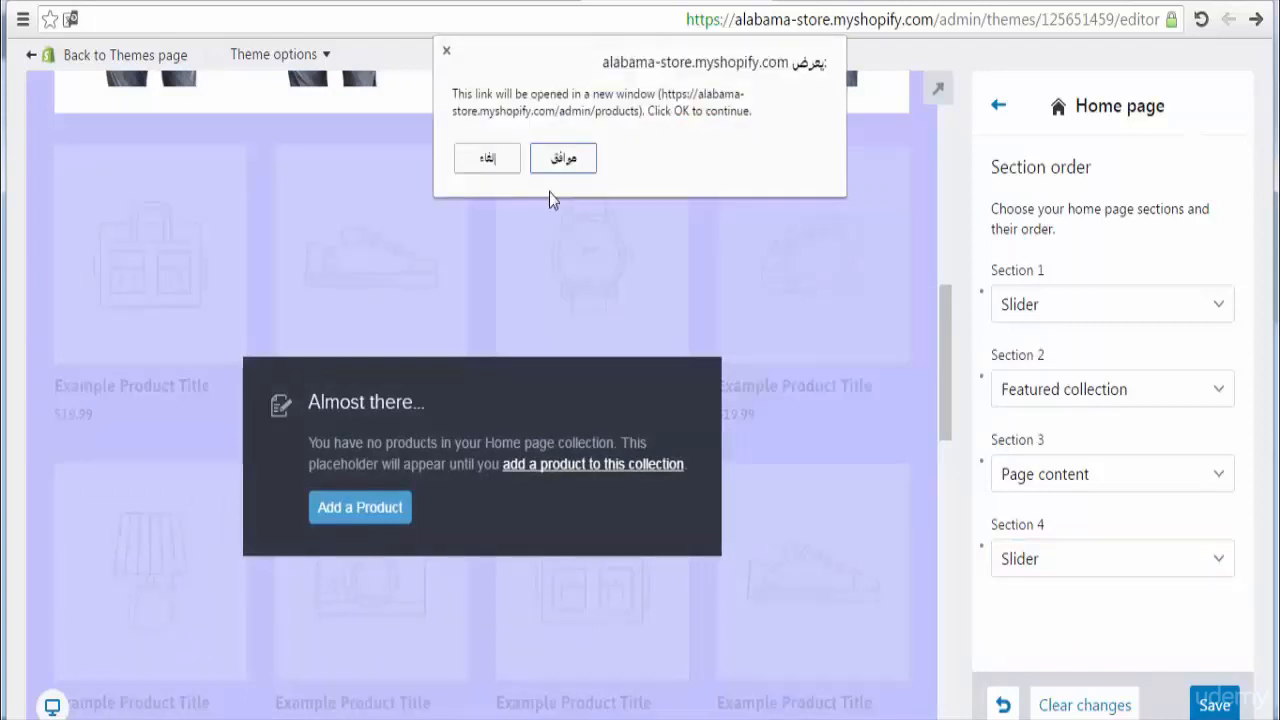
{"action": "left_click", "coordinate": [494, 168]}
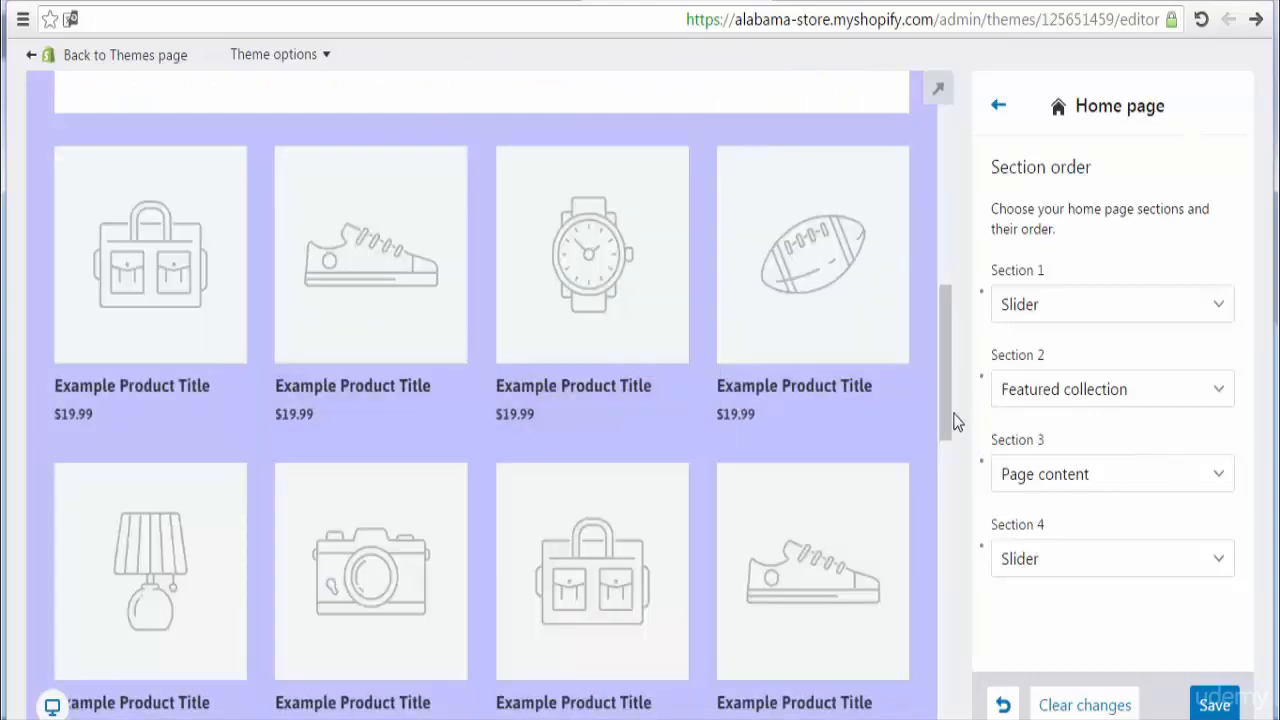
{"action": "left_click_drag", "start_coordinate": [952, 420], "coordinate": [957, 519]}
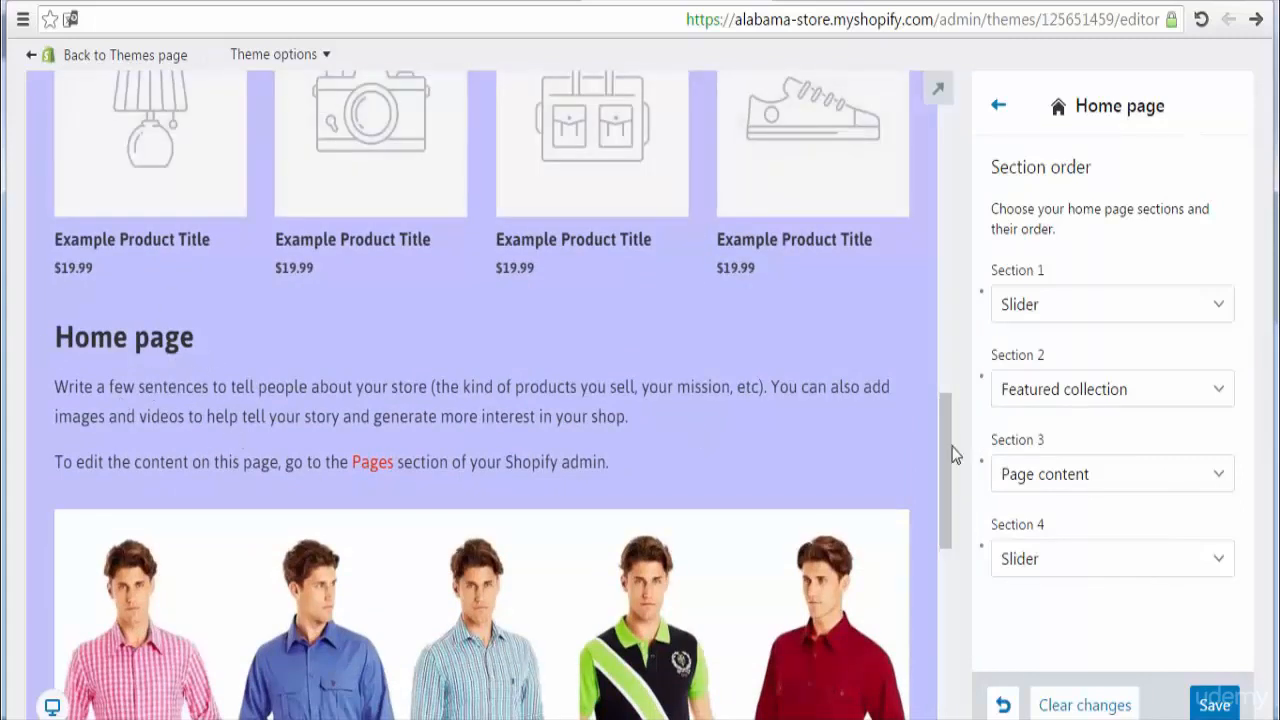
{"action": "left_click_drag", "start_coordinate": [955, 492], "coordinate": [957, 551]}
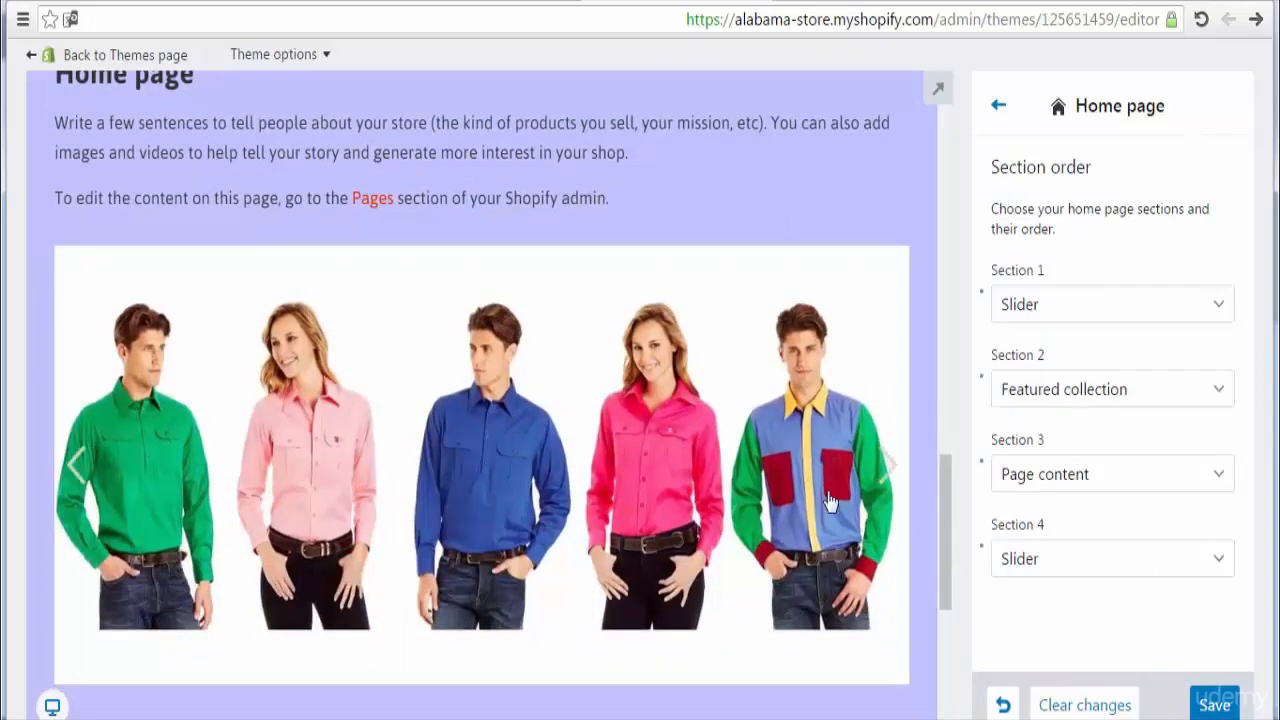
Step: Set Section 4 of the home page back to None and return to the example products in the preview
{"action": "left_click", "coordinate": [1064, 562]}
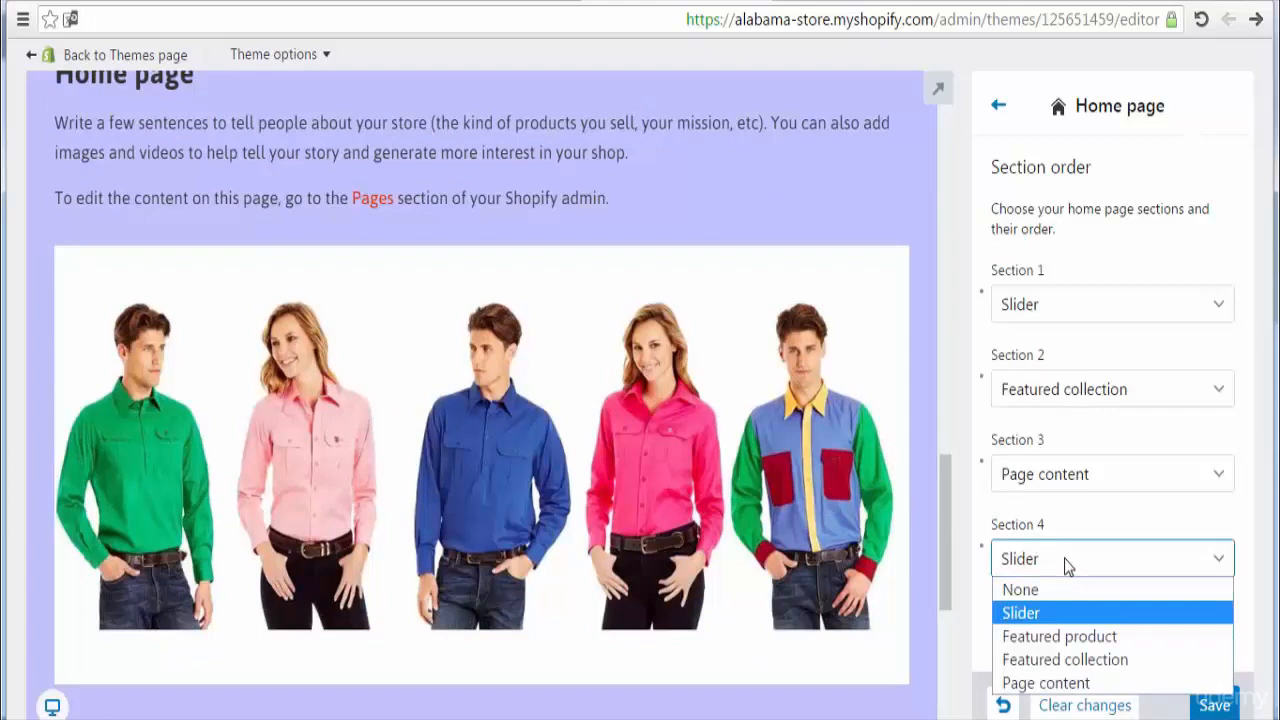
{"action": "left_click", "coordinate": [1078, 592]}
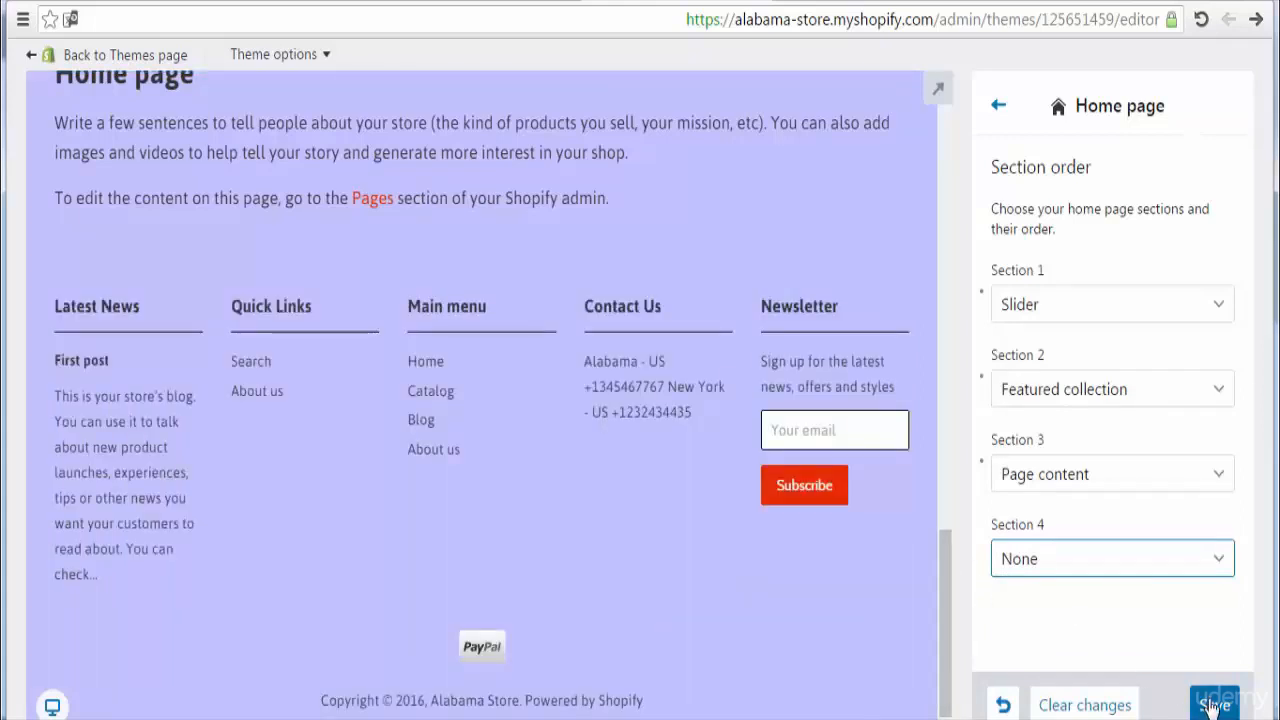
{"action": "left_click_drag", "start_coordinate": [943, 626], "coordinate": [958, 443]}
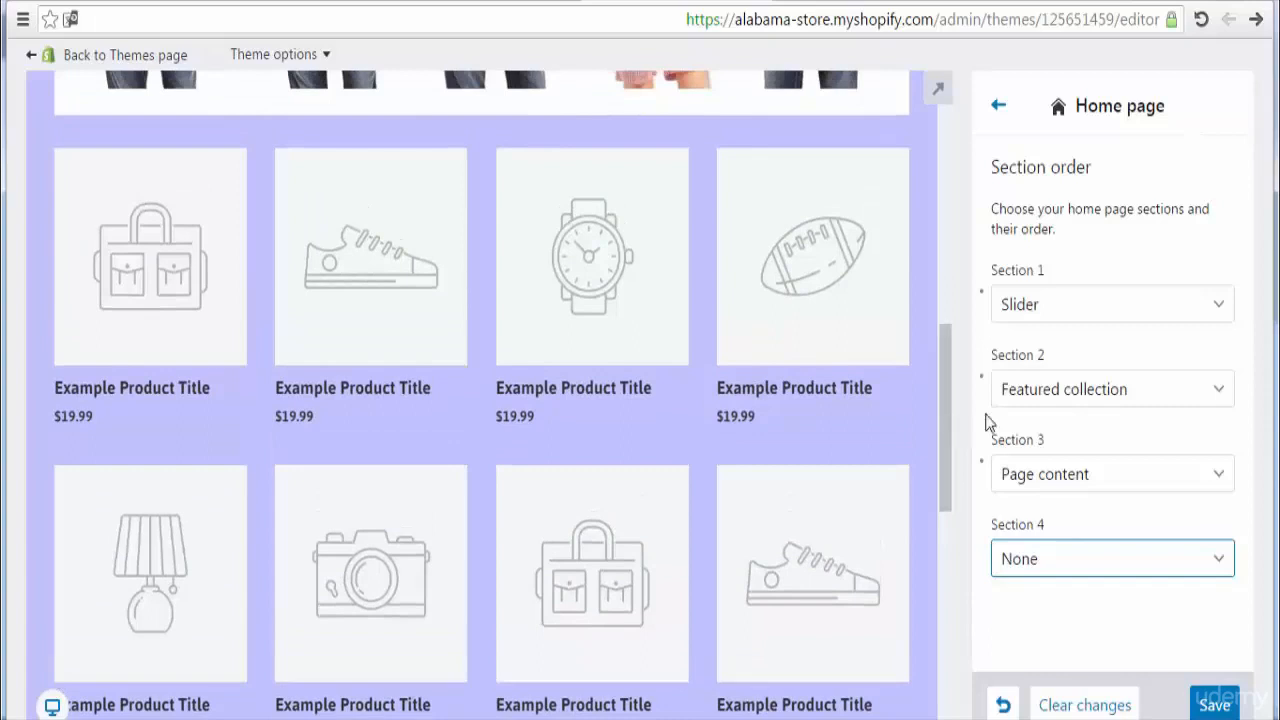
Step: Set Section 2 to Page content and Section 3 to Featured collection, and check the new order in the preview
{"action": "left_click", "coordinate": [1154, 397]}
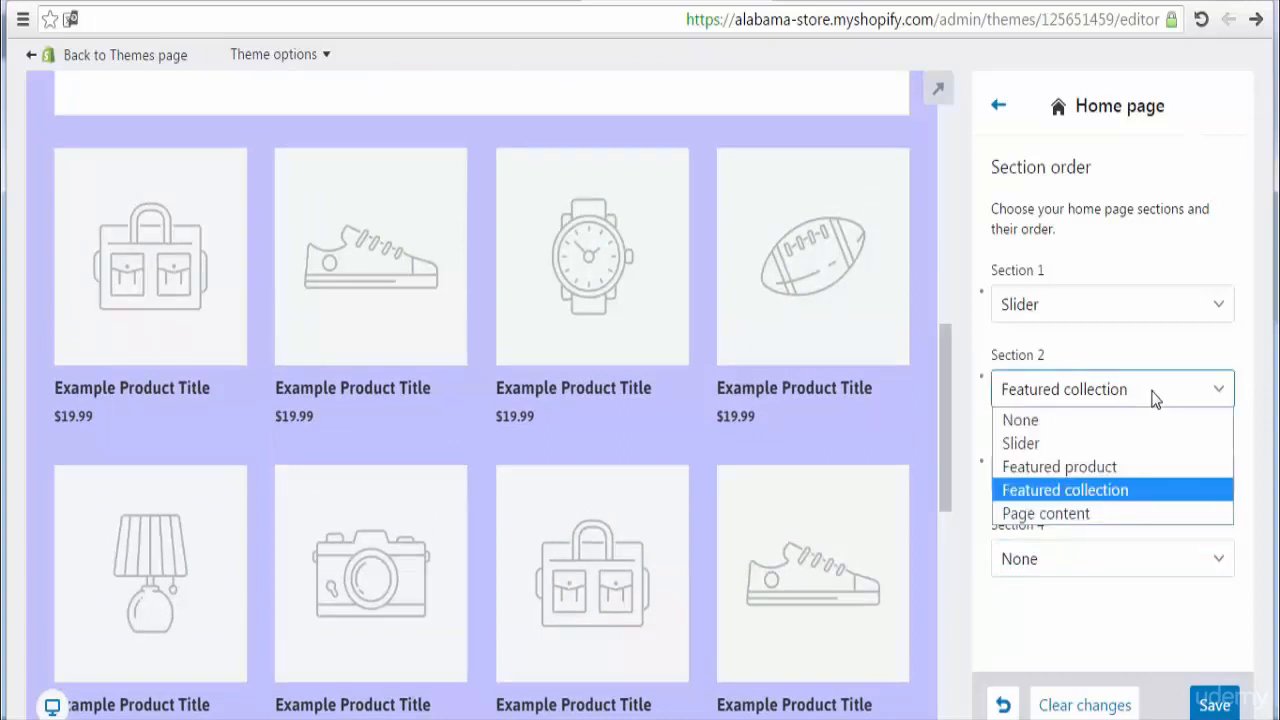
{"action": "left_click", "coordinate": [1087, 513]}
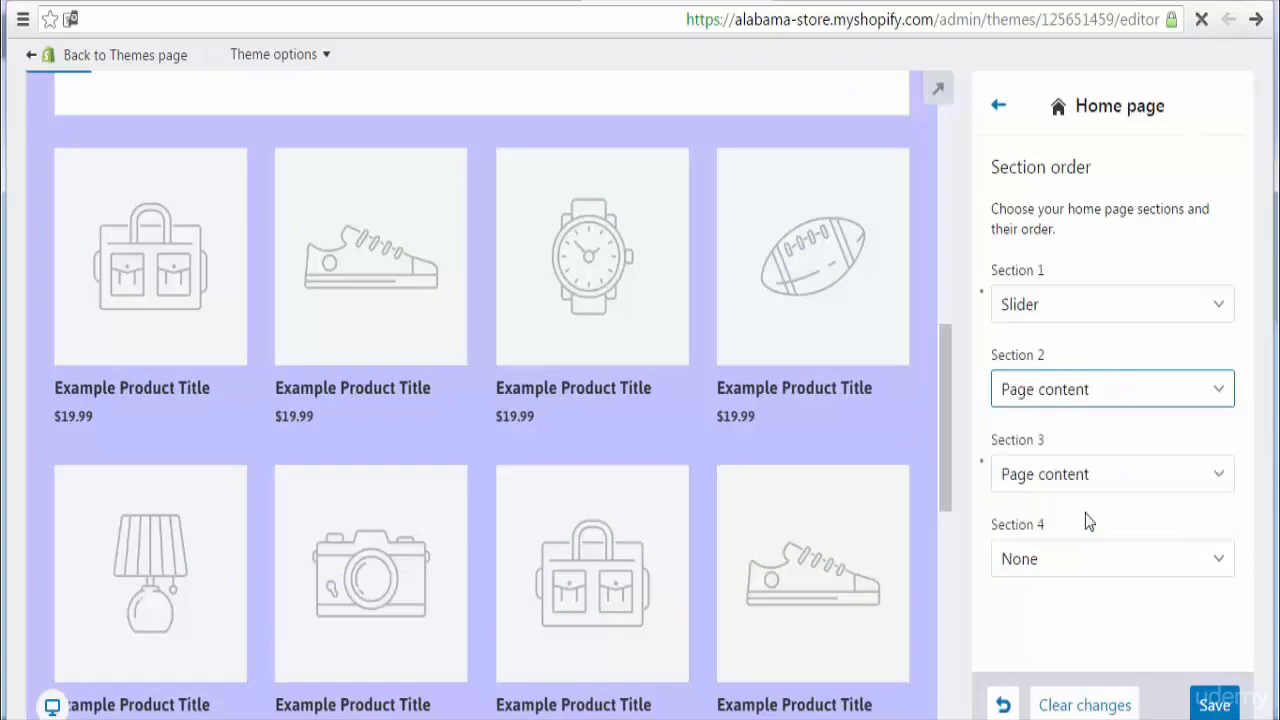
{"action": "left_click", "coordinate": [1115, 480]}
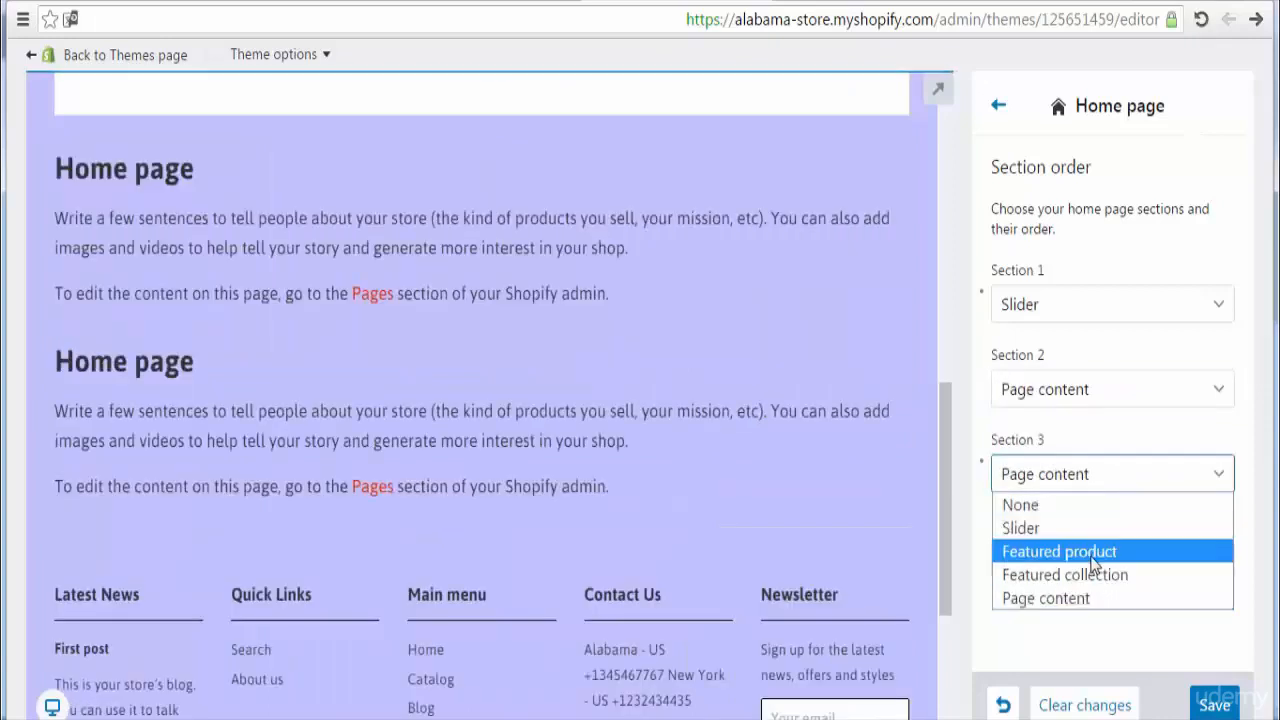
{"action": "left_click", "coordinate": [1102, 575]}
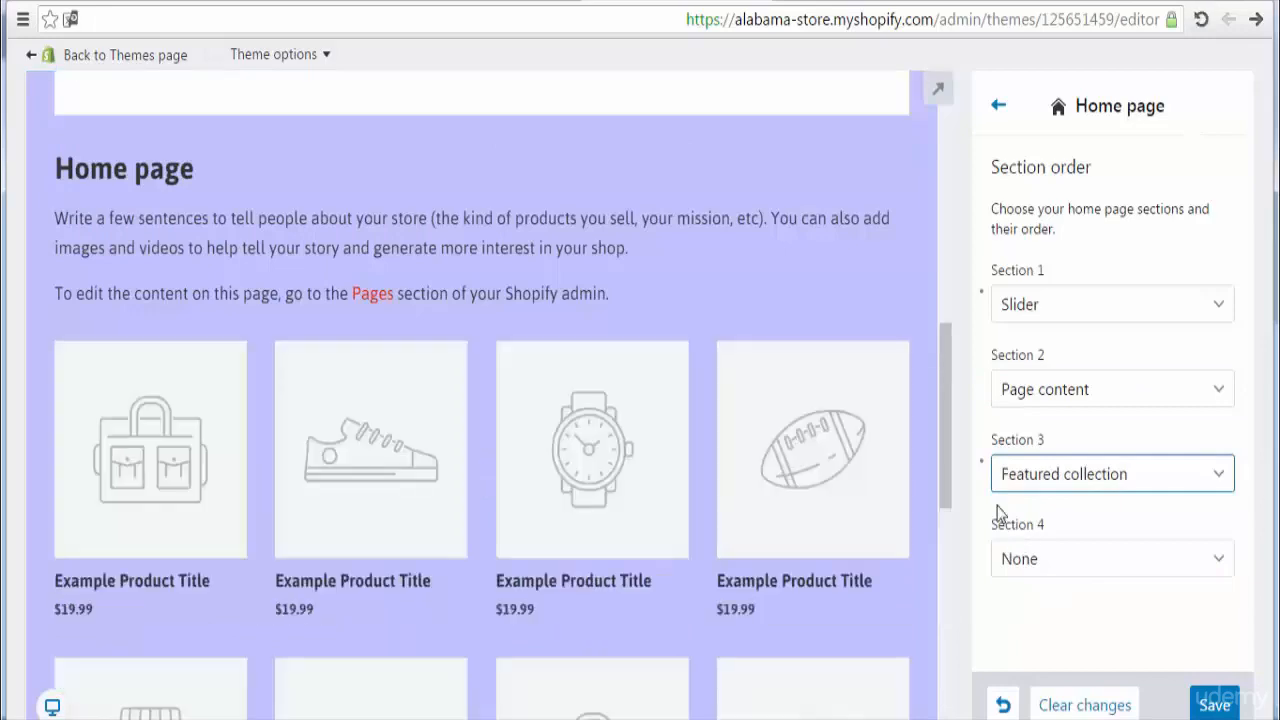
{"action": "left_click_drag", "start_coordinate": [951, 425], "coordinate": [951, 285]}
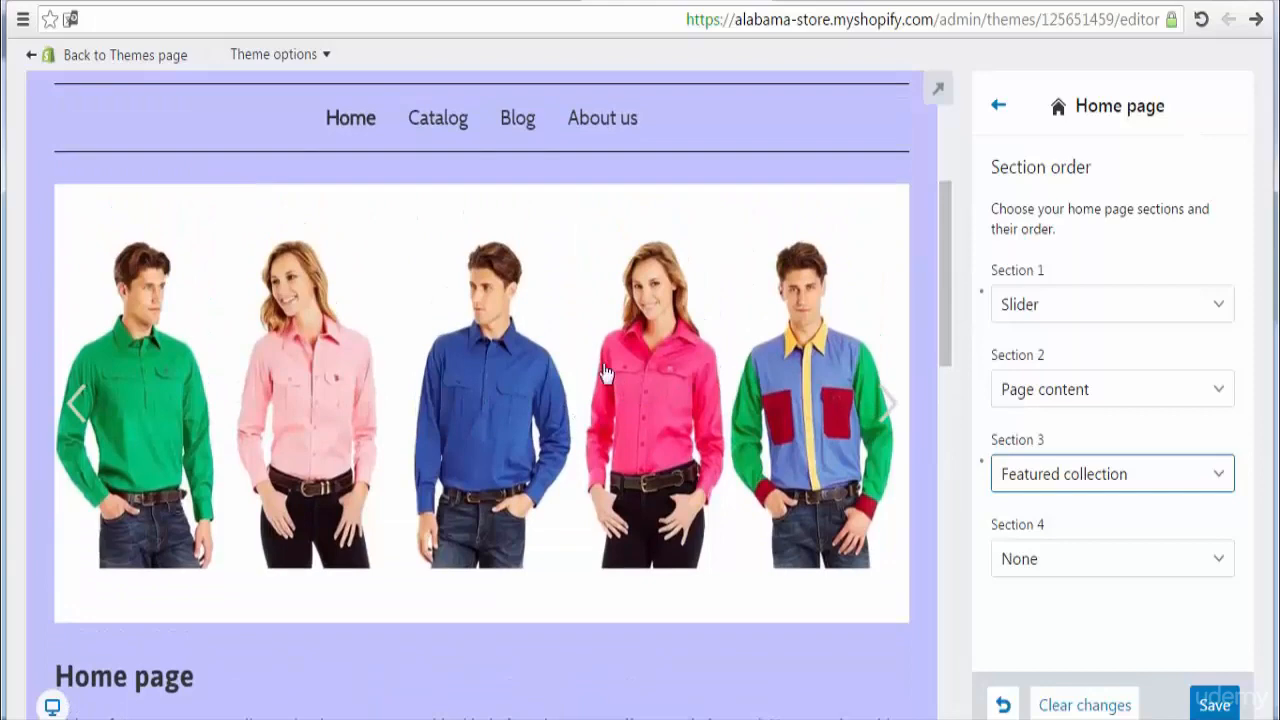
{"action": "left_click_drag", "start_coordinate": [944, 320], "coordinate": [949, 416]}
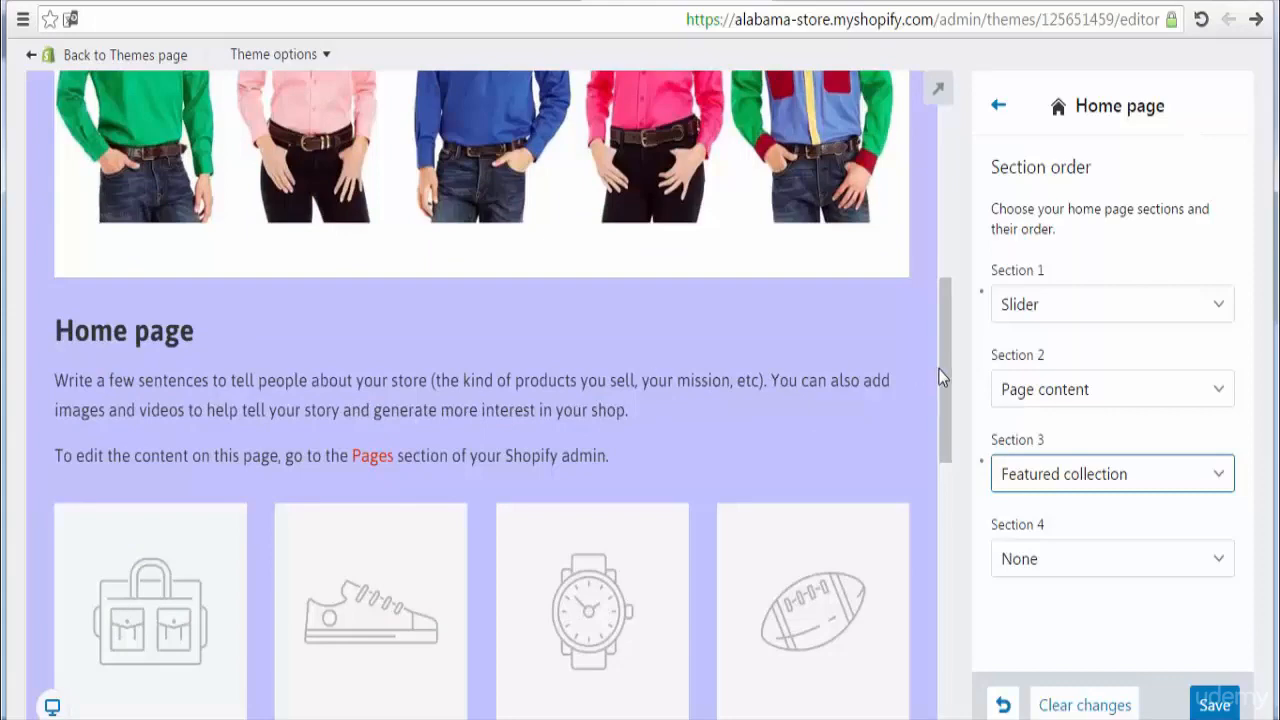
Step: Check the lower part of the home page preview, save the section order, and return to the theme settings list
{"action": "left_click_drag", "start_coordinate": [941, 372], "coordinate": [963, 629]}
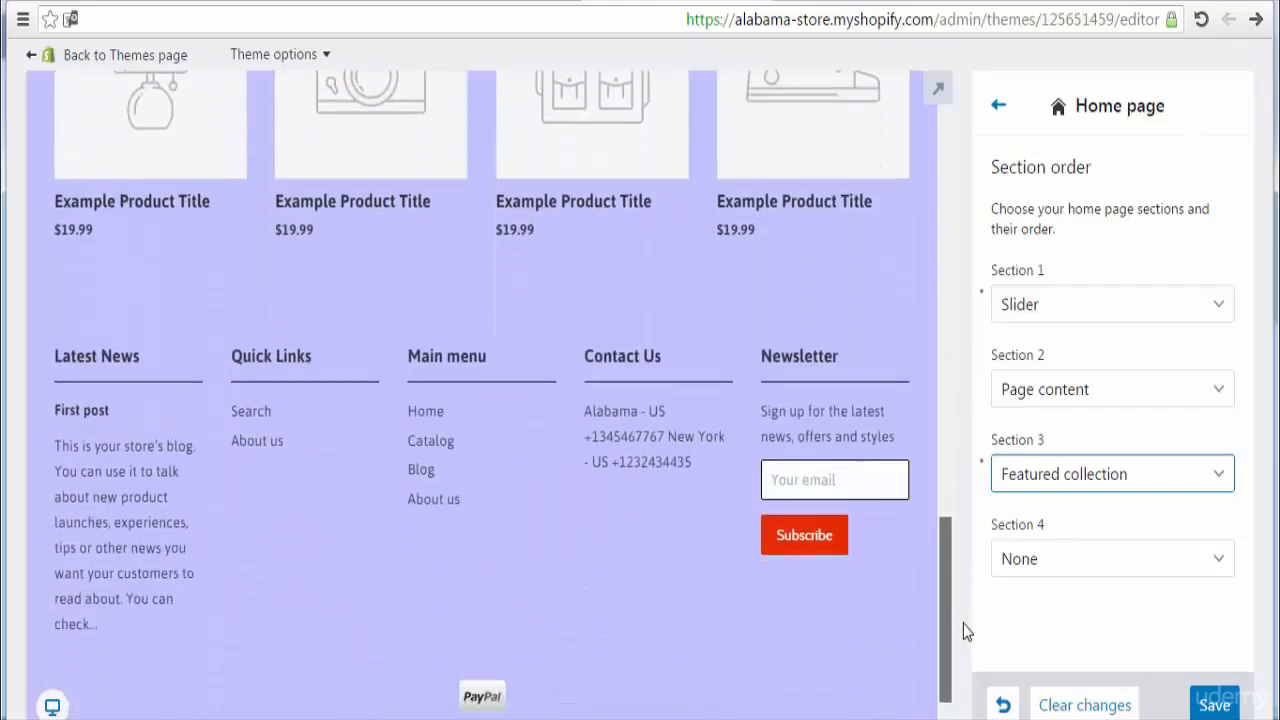
{"action": "left_click", "coordinate": [1214, 705]}
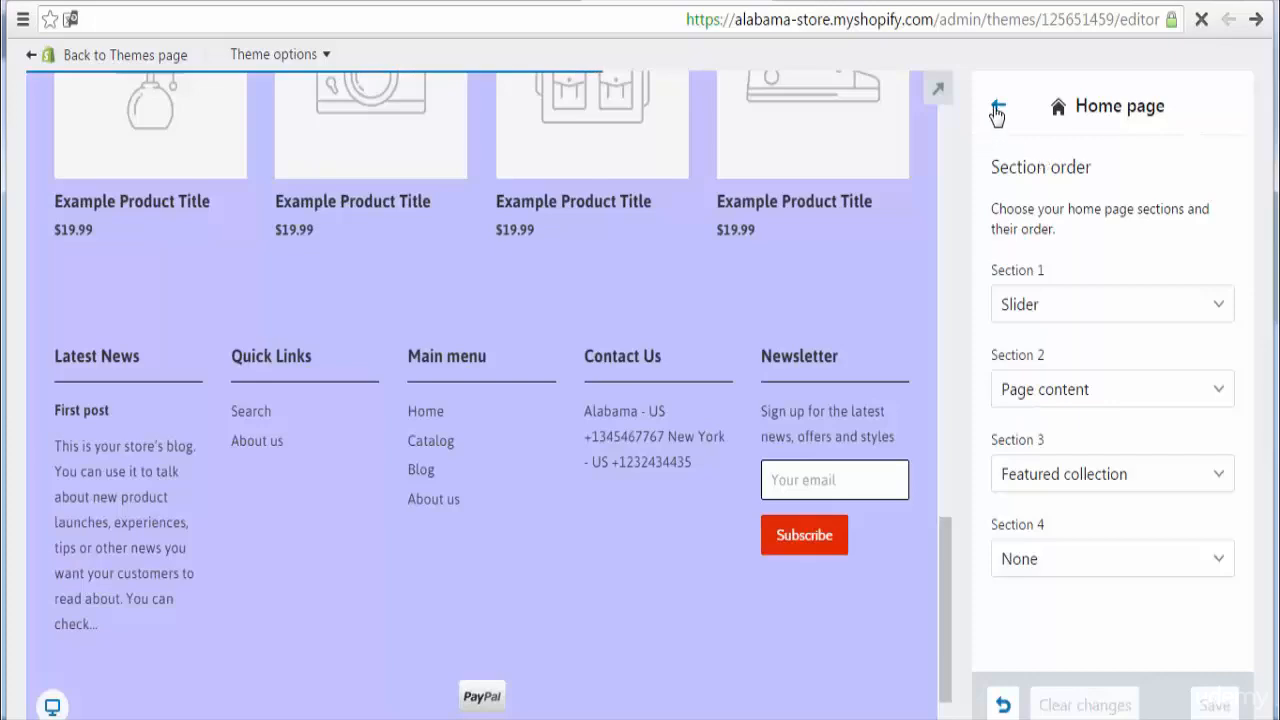
{"action": "left_click", "coordinate": [996, 112]}
Step: Review the live storefront's home page from header to footer, including the next slide of the slider
{"action": "left_click", "coordinate": [527, 4]}
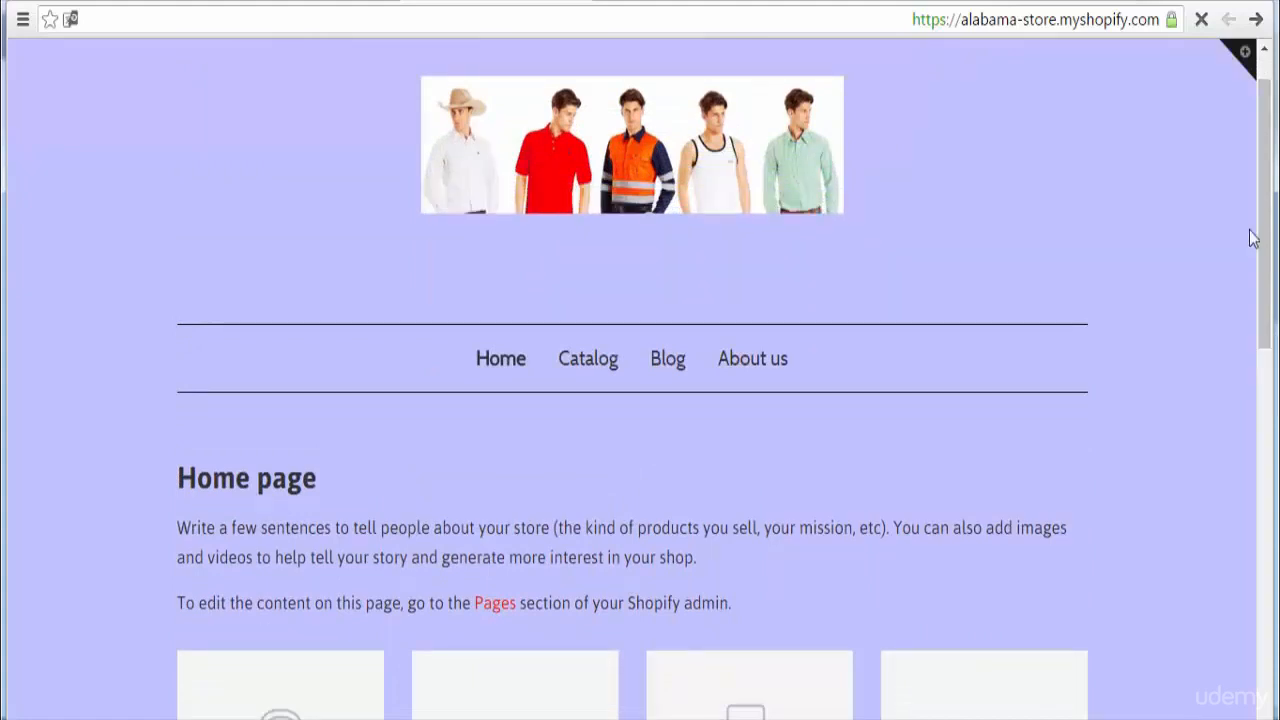
{"action": "scroll", "coordinate": [1268, 260], "scroll_direction": "down", "scroll_amount": 1}
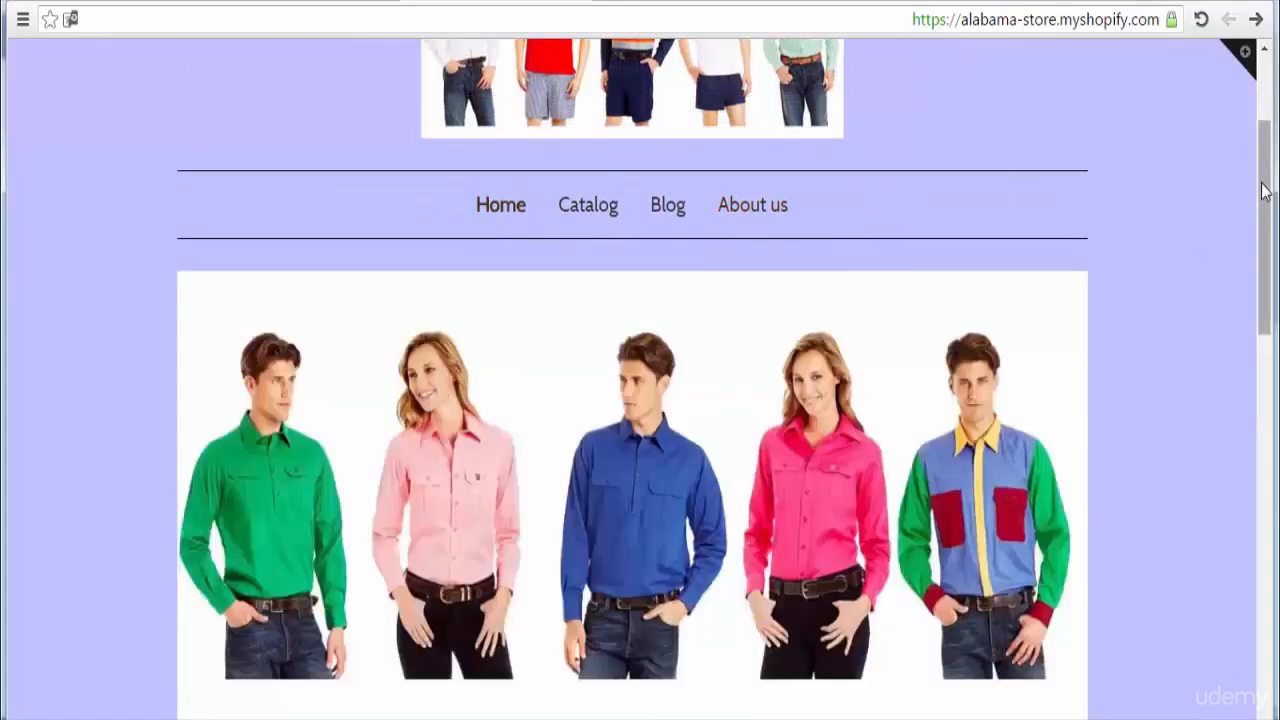
{"action": "left_click_drag", "start_coordinate": [1264, 184], "coordinate": [1254, 225]}
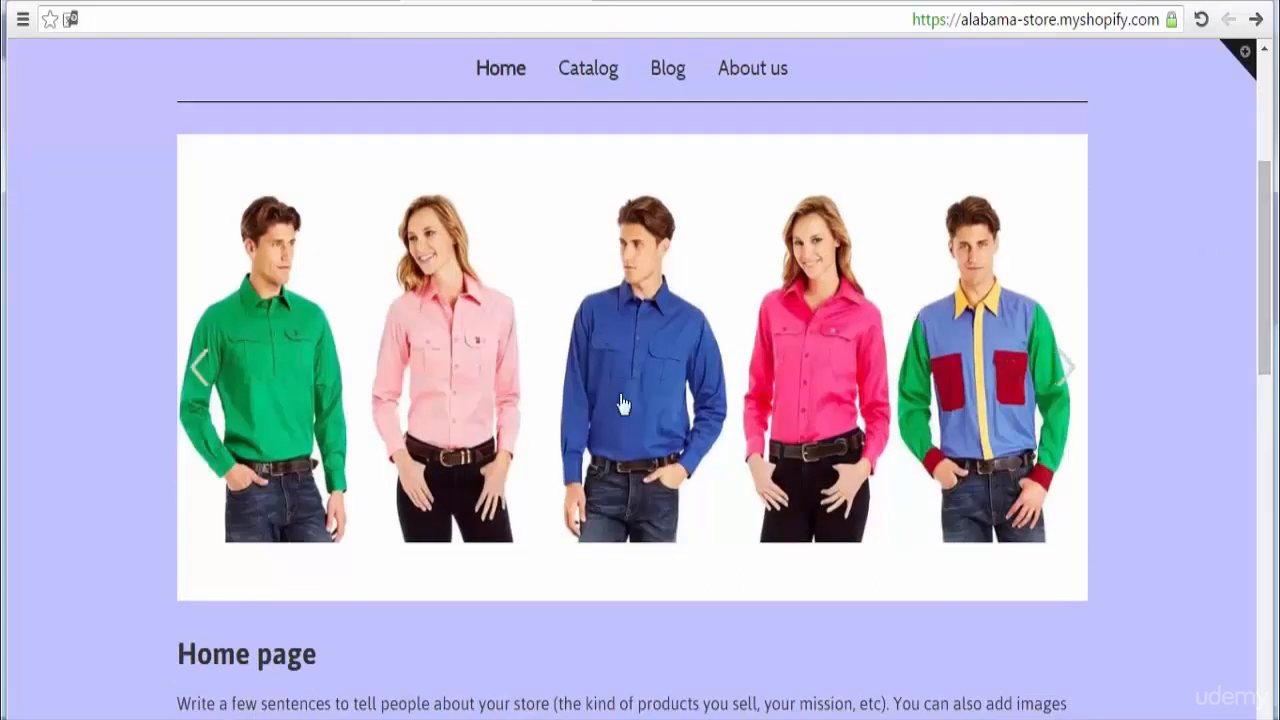
{"action": "left_click_drag", "start_coordinate": [1268, 312], "coordinate": [1270, 400]}
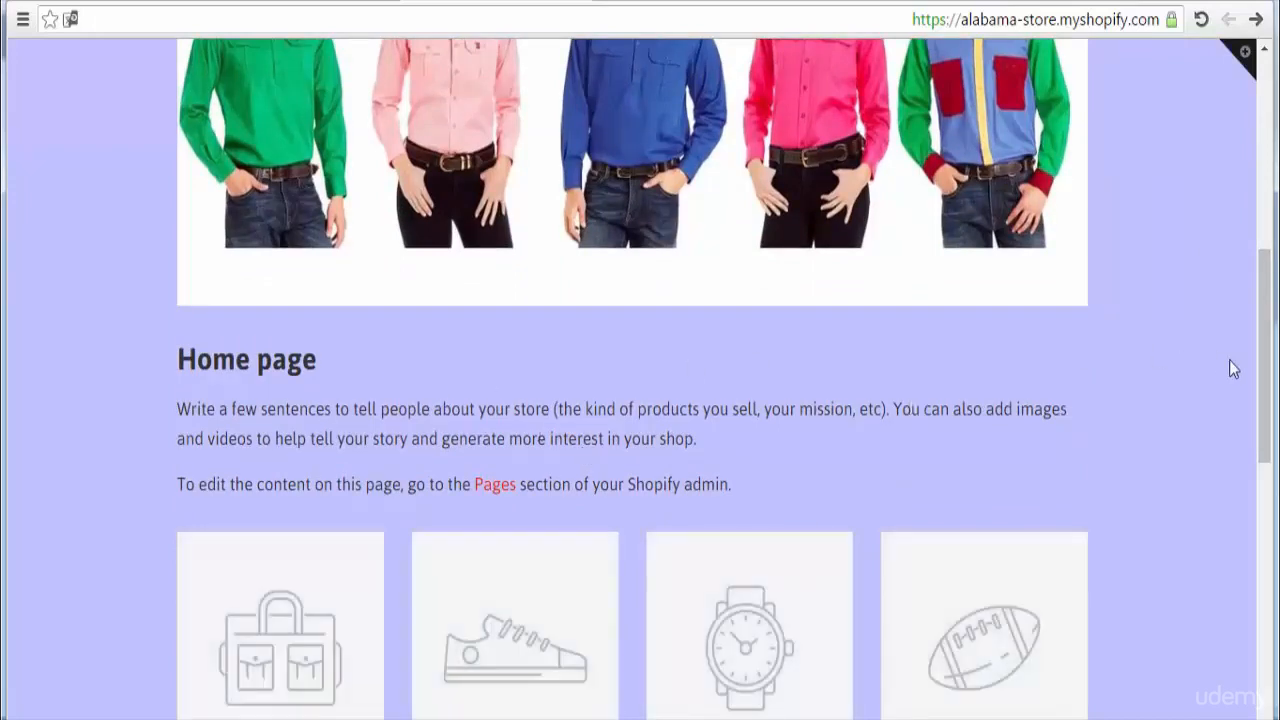
{"action": "left_click_drag", "start_coordinate": [1268, 384], "coordinate": [1272, 498]}
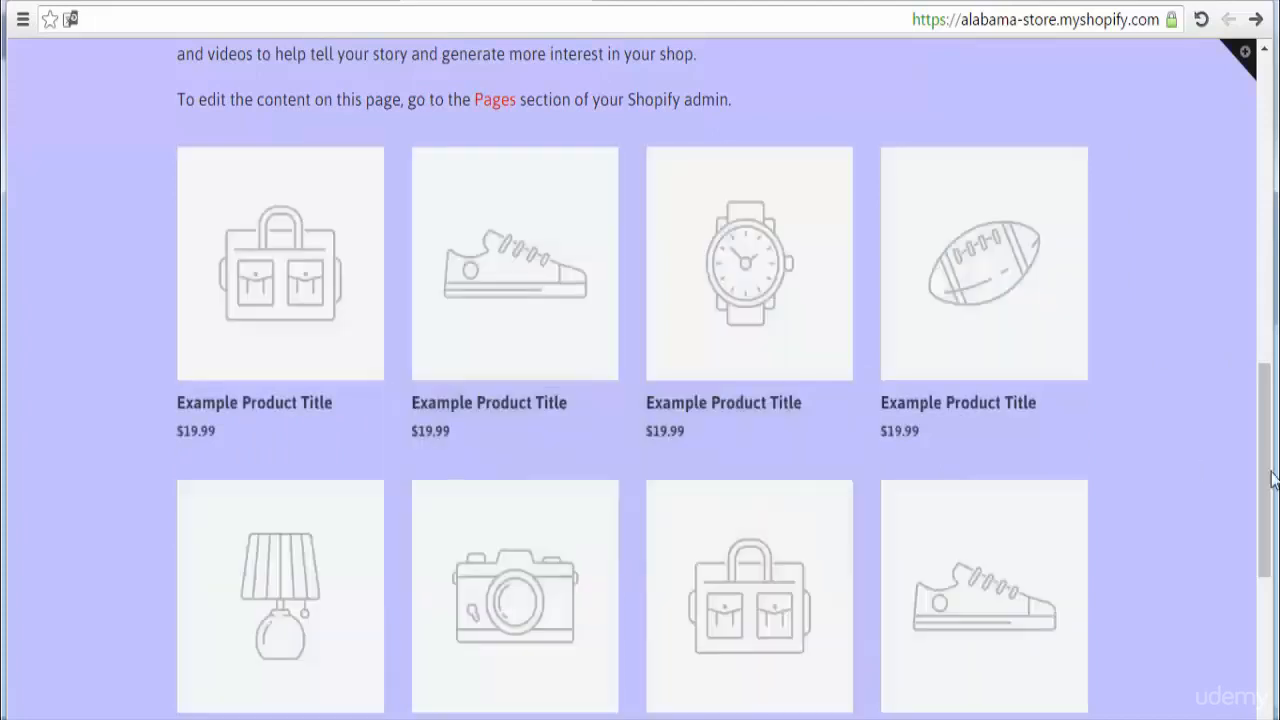
{"action": "left_click_drag", "start_coordinate": [1272, 478], "coordinate": [1276, 627]}
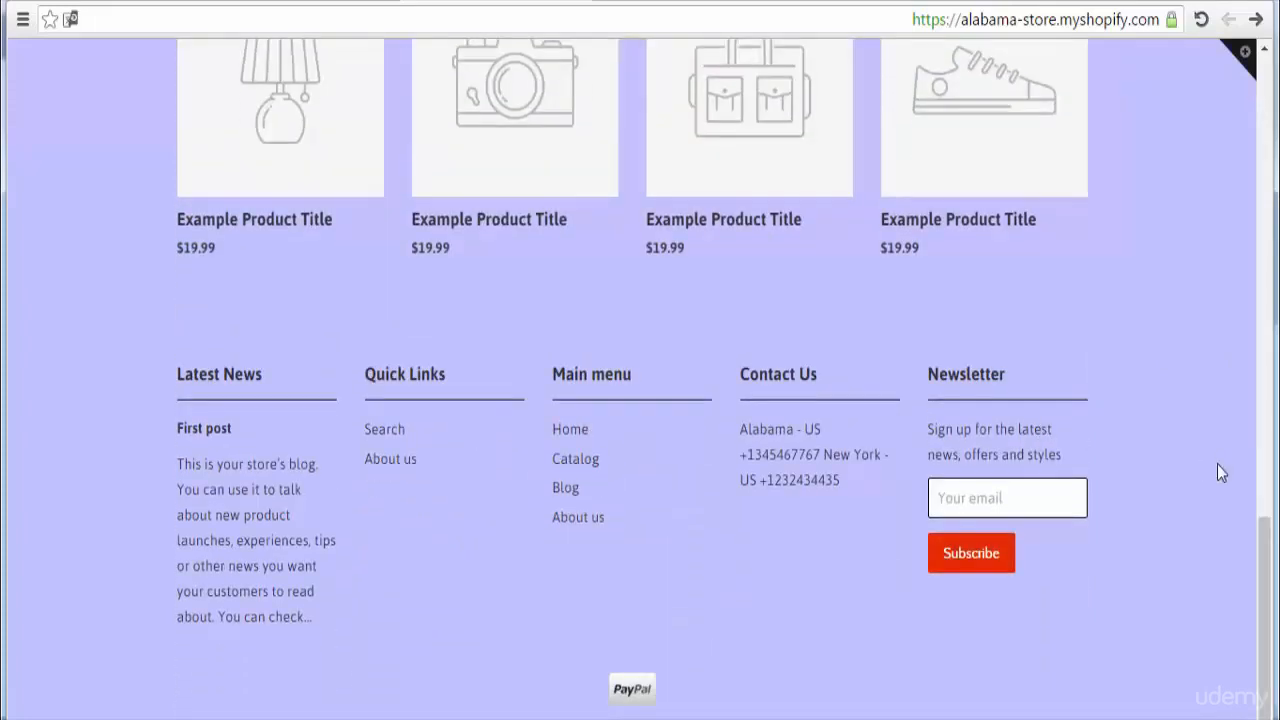
{"action": "left_click_drag", "start_coordinate": [1272, 562], "coordinate": [1272, 210]}
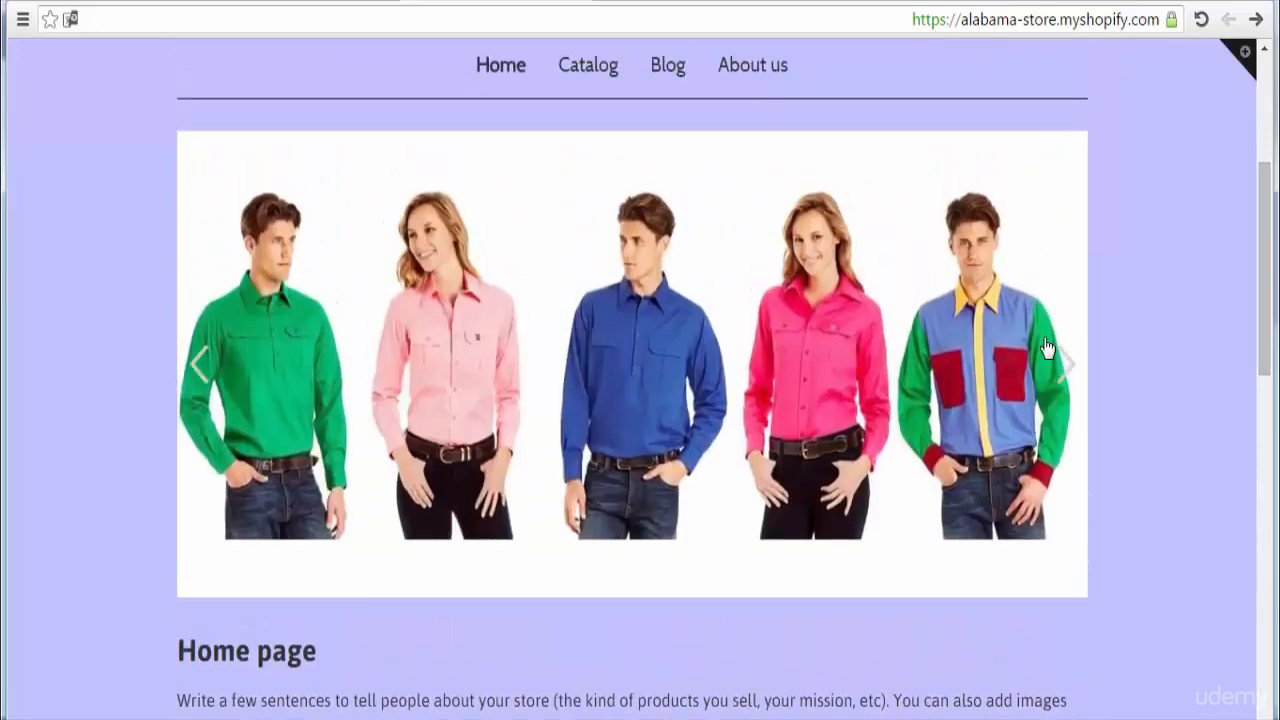
{"action": "left_click", "coordinate": [1070, 366]}
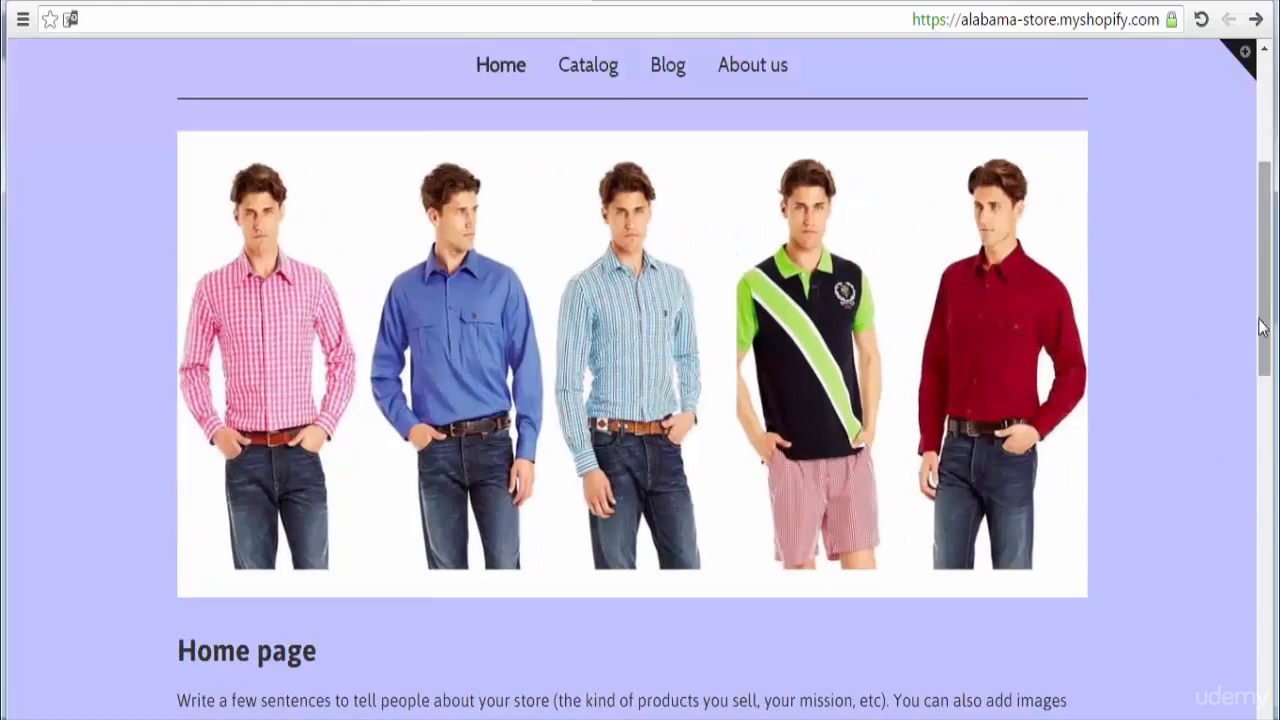
{"action": "left_click_drag", "start_coordinate": [1262, 326], "coordinate": [1266, 196]}
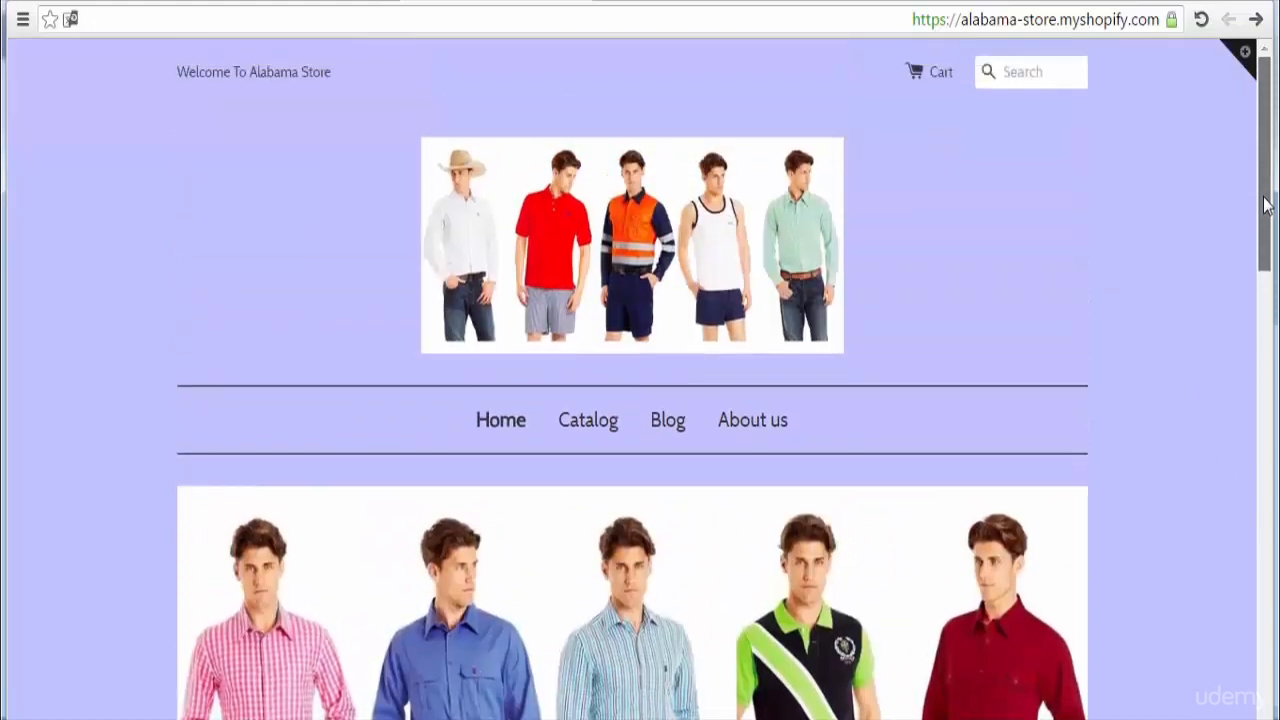
Step: In the theme editor's home page slideshow settings, set the rotation interval to 10 seconds and the transition effect to Fade
{"action": "left_click", "coordinate": [700, 2]}
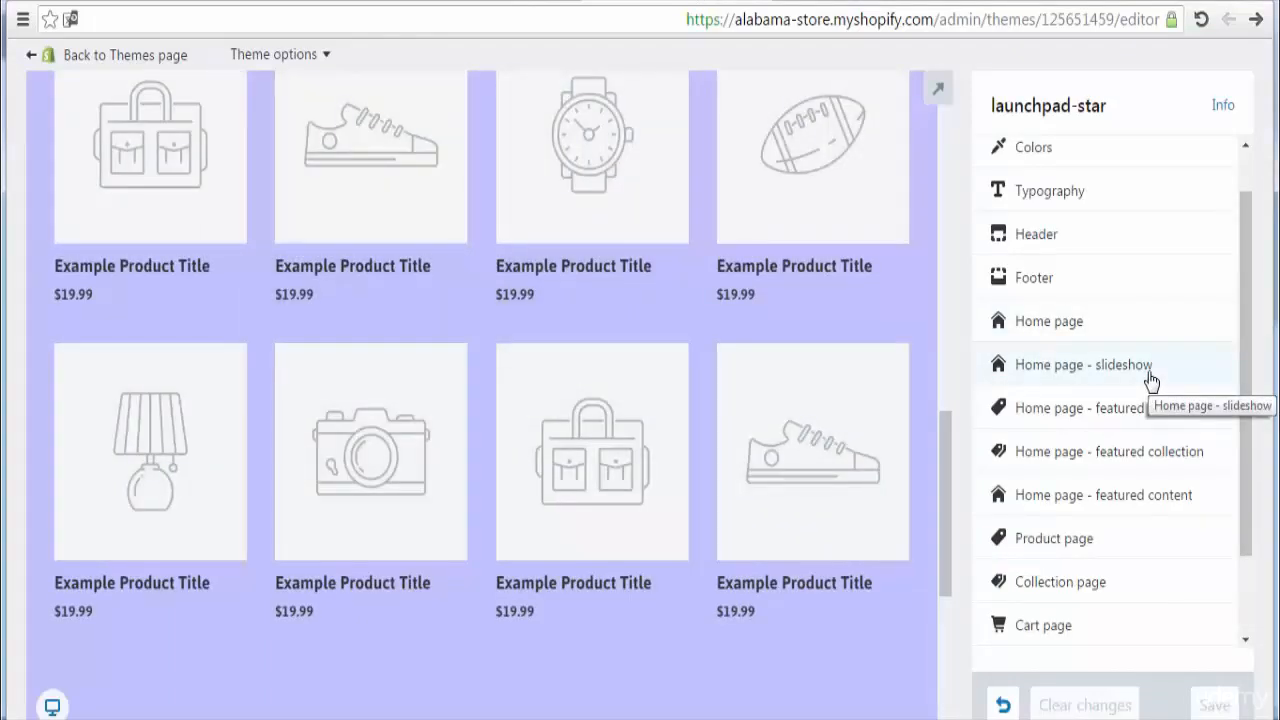
{"action": "left_click", "coordinate": [1148, 370]}
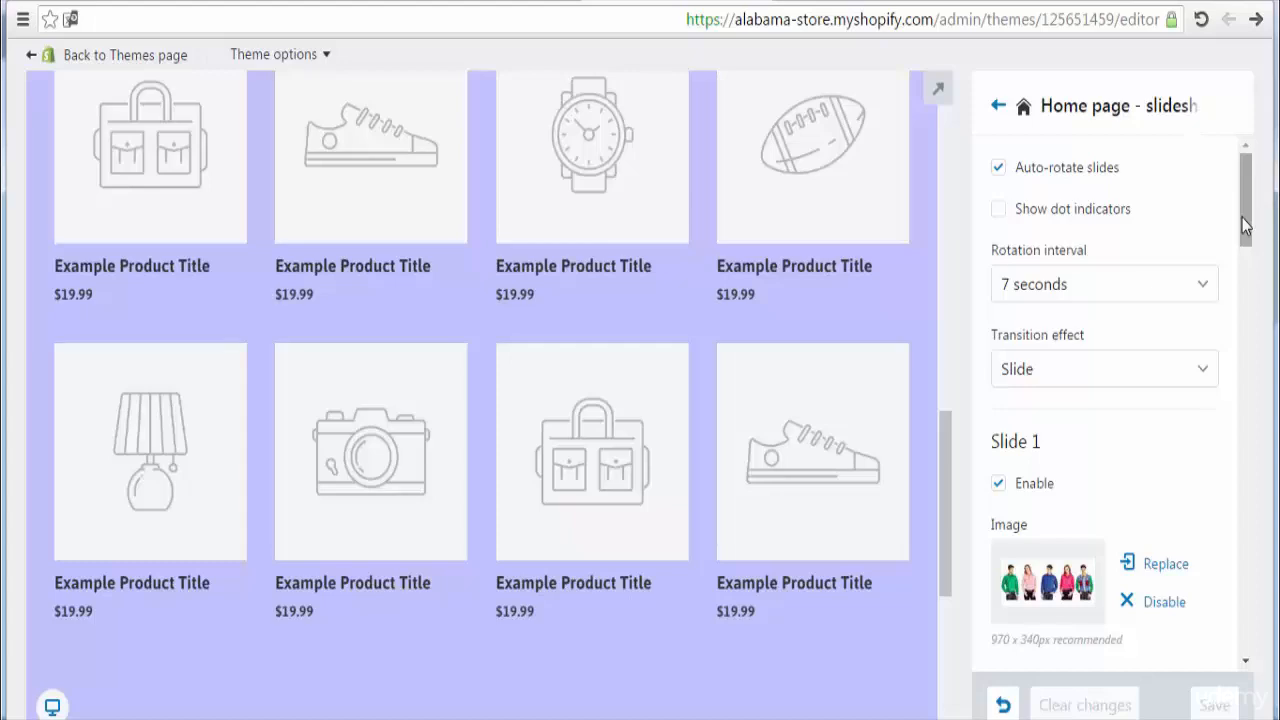
{"action": "left_click_drag", "start_coordinate": [951, 471], "coordinate": [954, 255]}
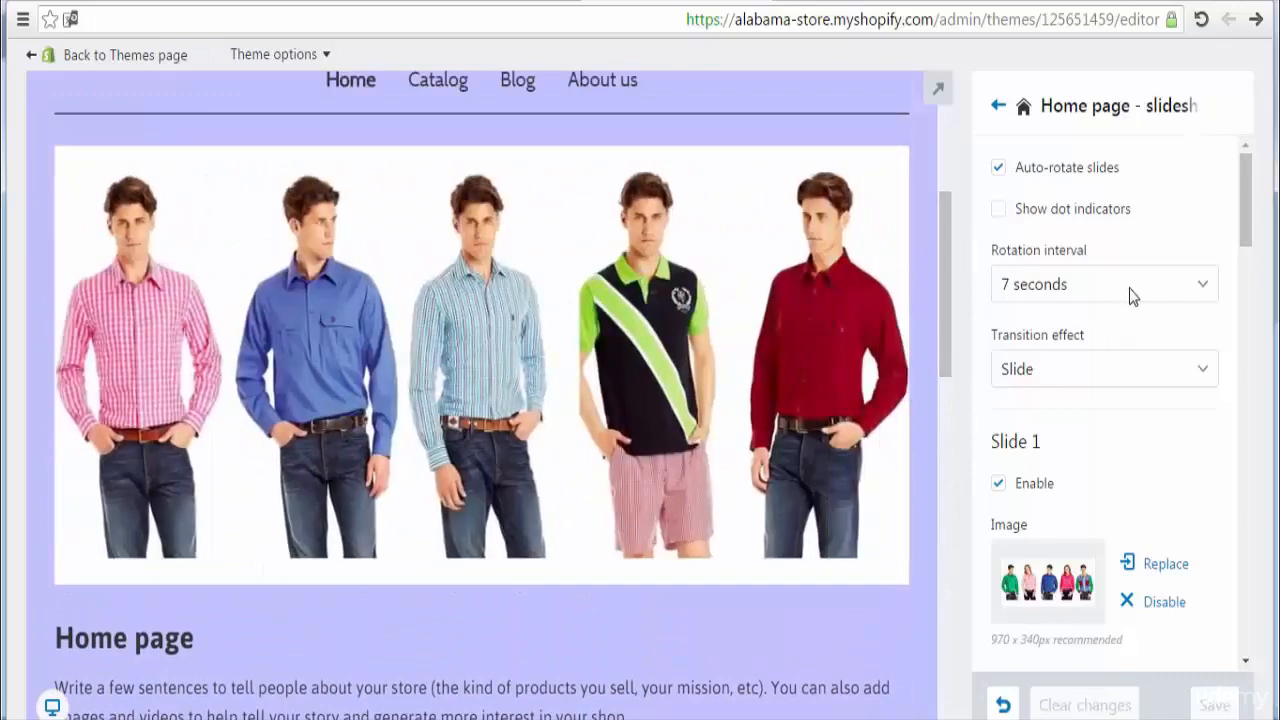
{"action": "left_click", "coordinate": [1131, 290]}
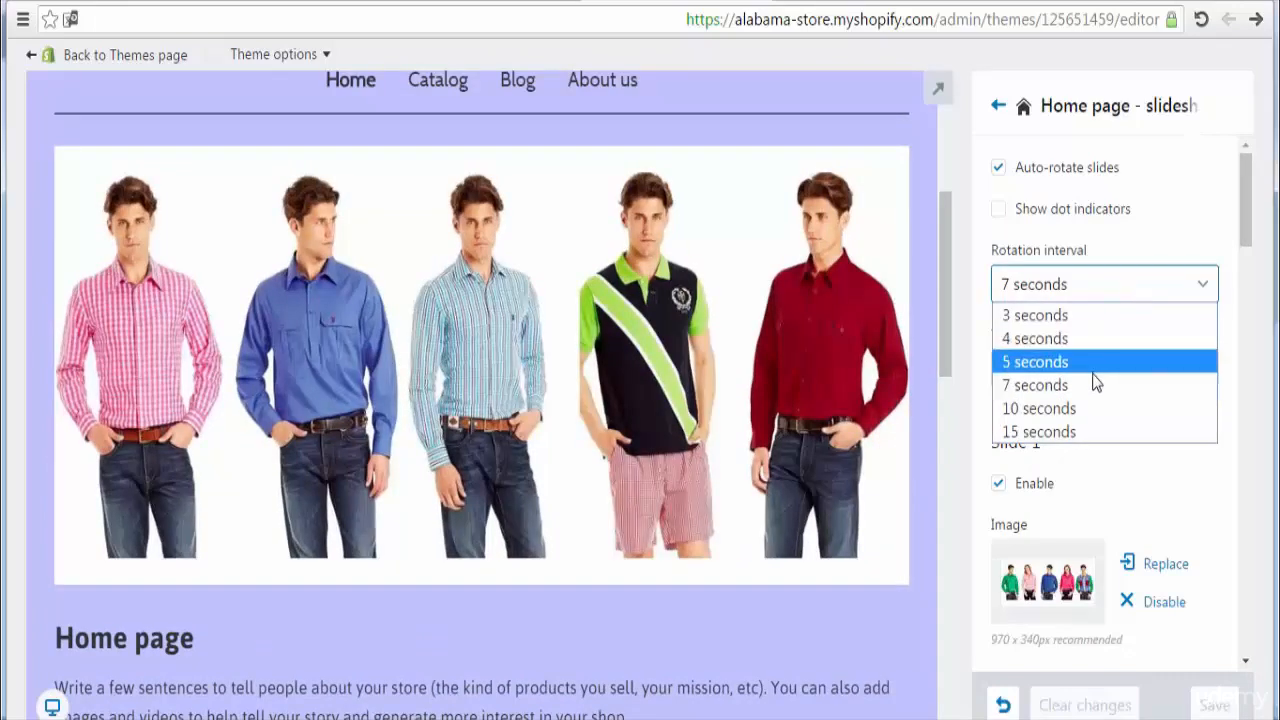
{"action": "left_click", "coordinate": [1079, 403]}
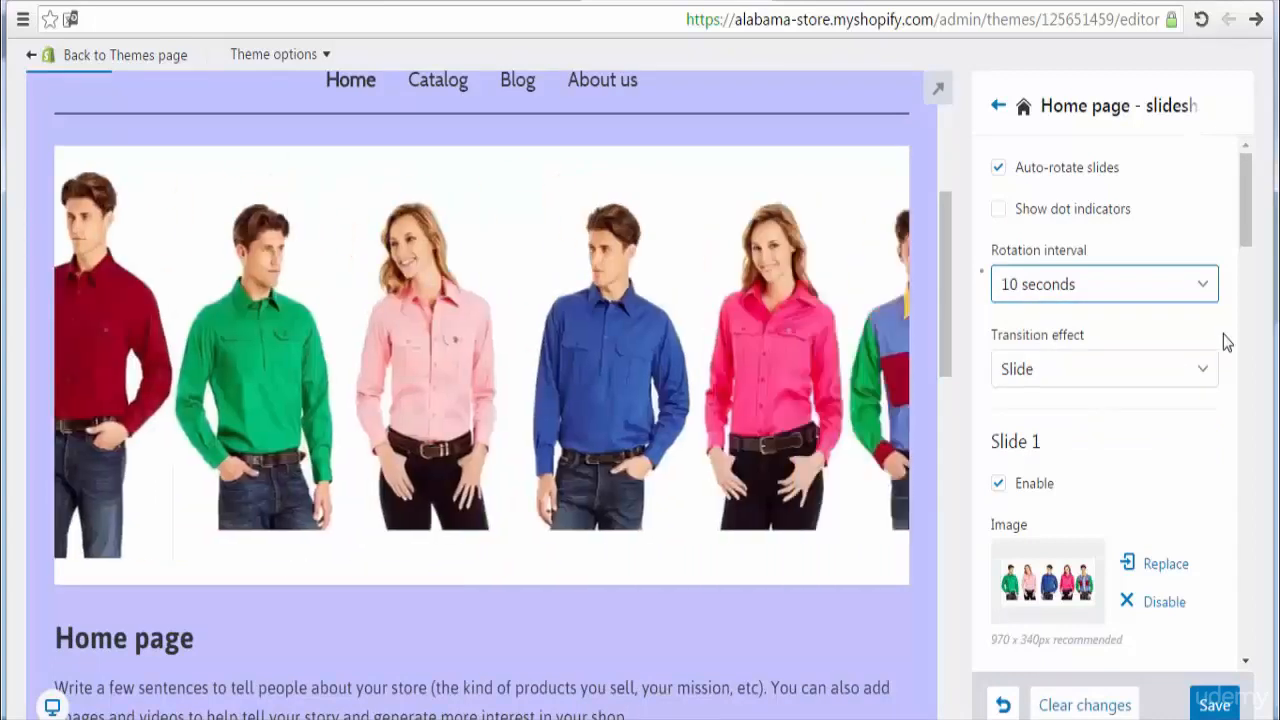
{"action": "left_click", "coordinate": [1114, 375]}
{"action": "left_click", "coordinate": [1095, 398]}
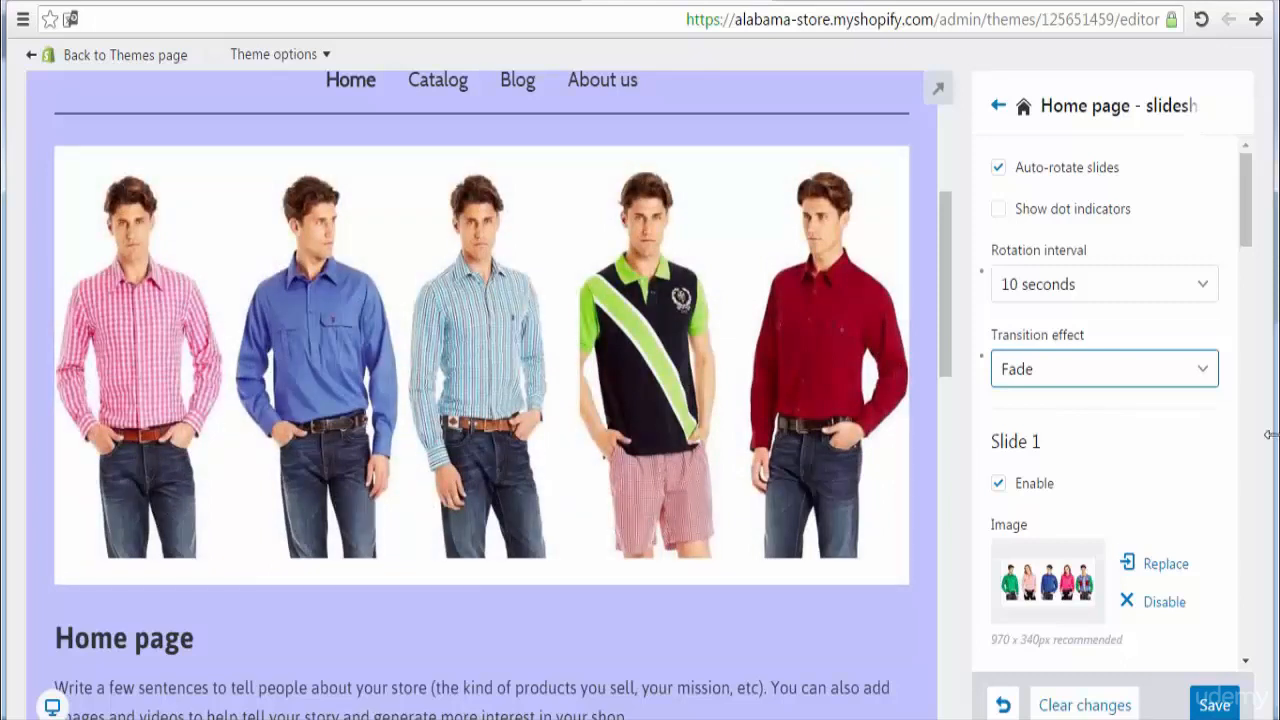
Step: Replace the Slide 1 image with clothes-for-website1 from the clothes1 folder inside the Desktop's clothes folder
{"action": "left_click_drag", "start_coordinate": [1248, 196], "coordinate": [1246, 266]}
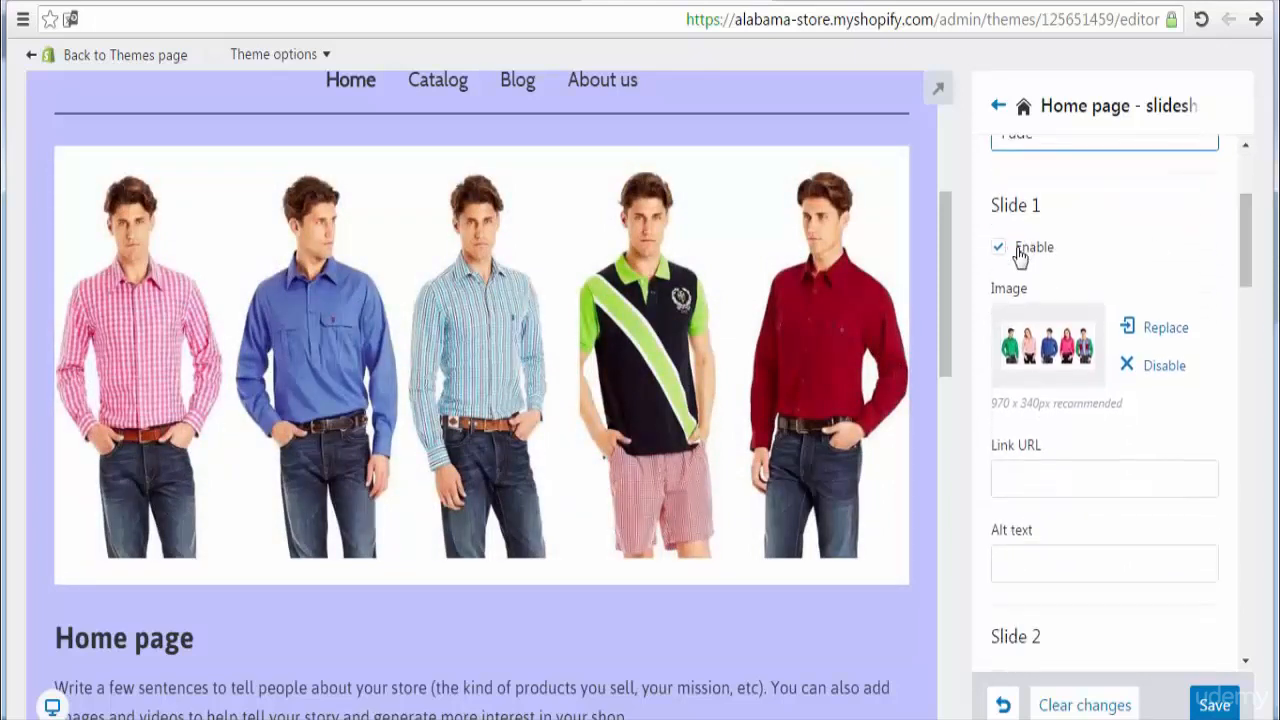
{"action": "left_click", "coordinate": [1050, 345]}
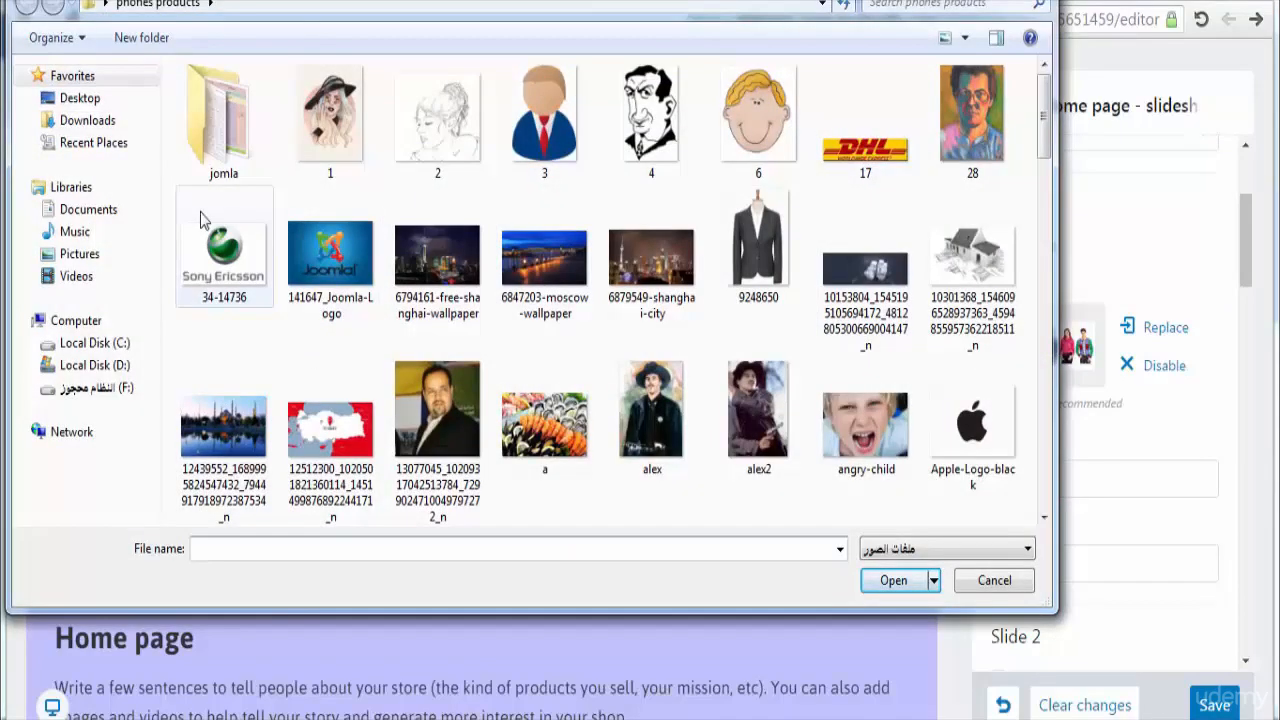
{"action": "left_click", "coordinate": [93, 102]}
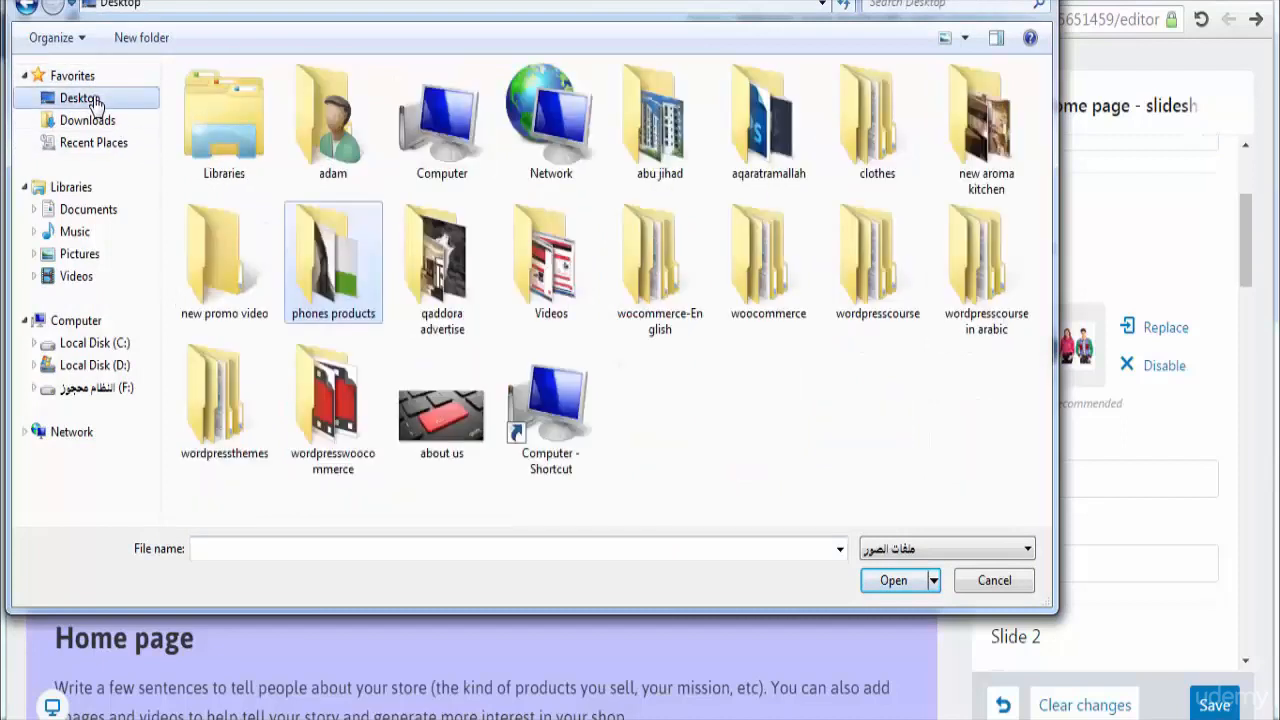
{"action": "left_click", "coordinate": [656, 298]}
{"action": "key", "text": "c"}
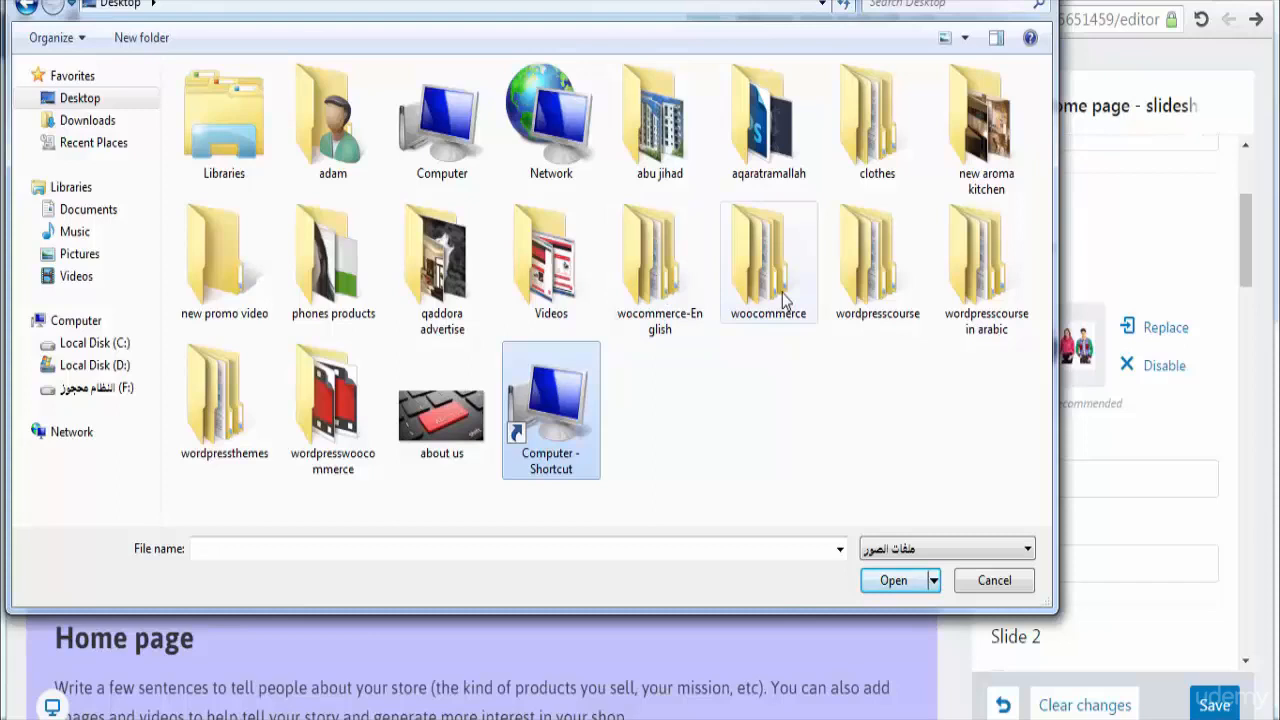
{"action": "double_click", "coordinate": [877, 135]}
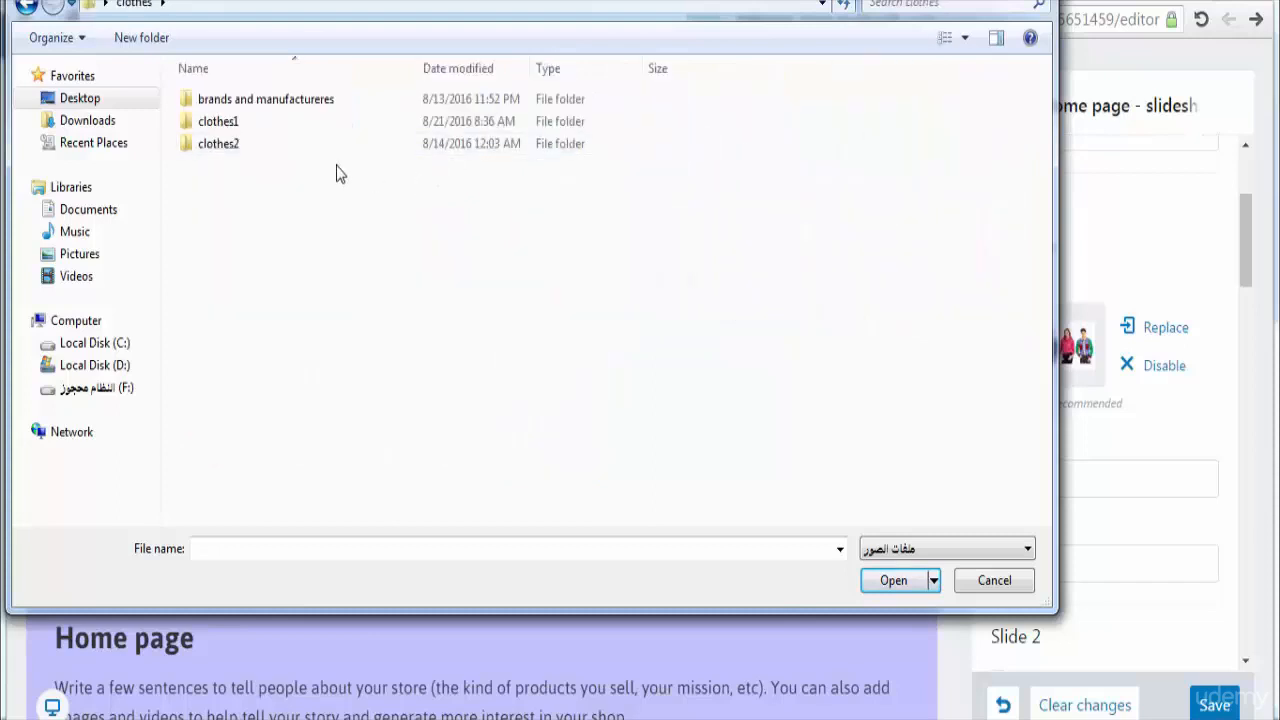
{"action": "double_click", "coordinate": [286, 126]}
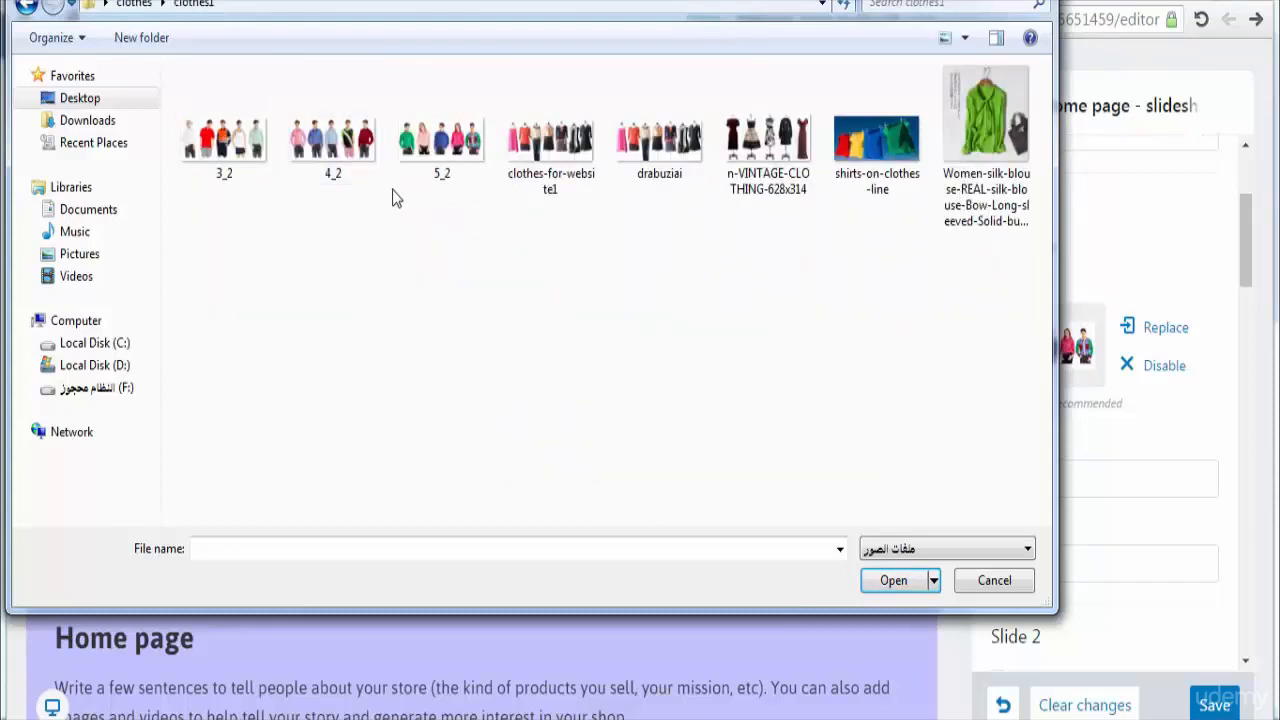
{"action": "left_click", "coordinate": [576, 162]}
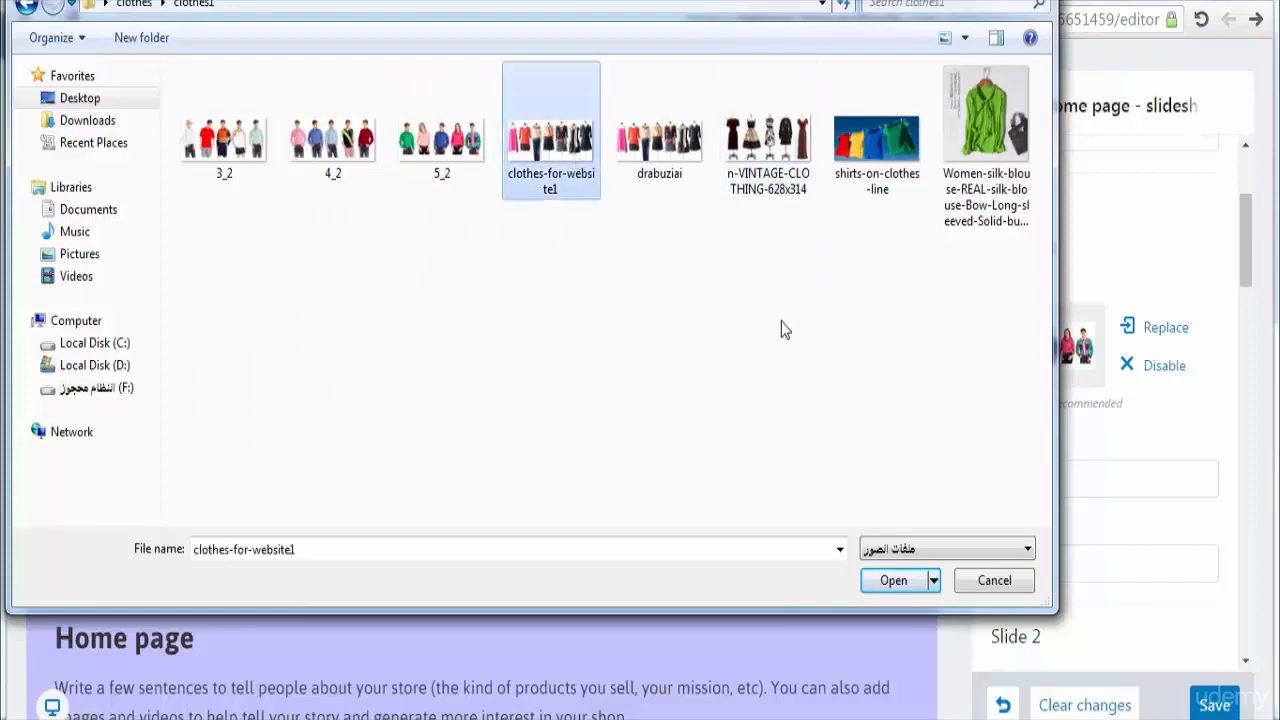
{"action": "left_click", "coordinate": [887, 582]}
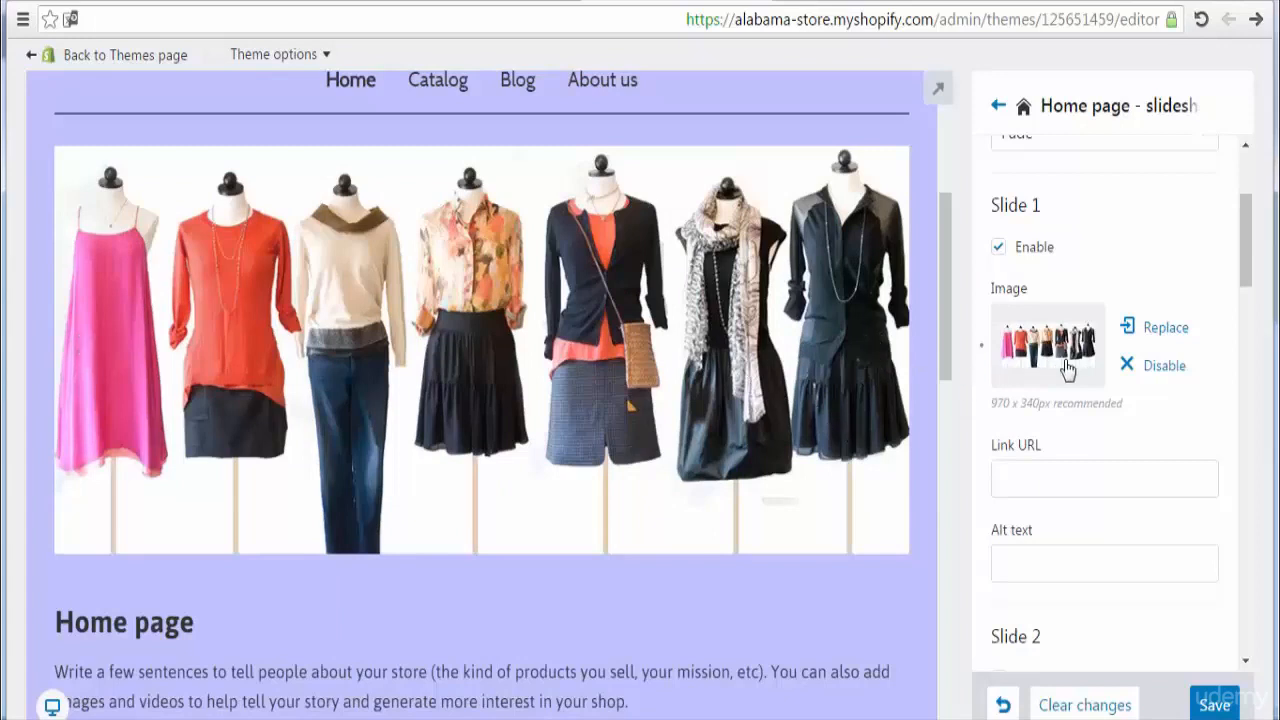
Step: Disable Slide 1, enable it again, and go to its empty Link URL field
{"action": "left_click", "coordinate": [999, 252]}
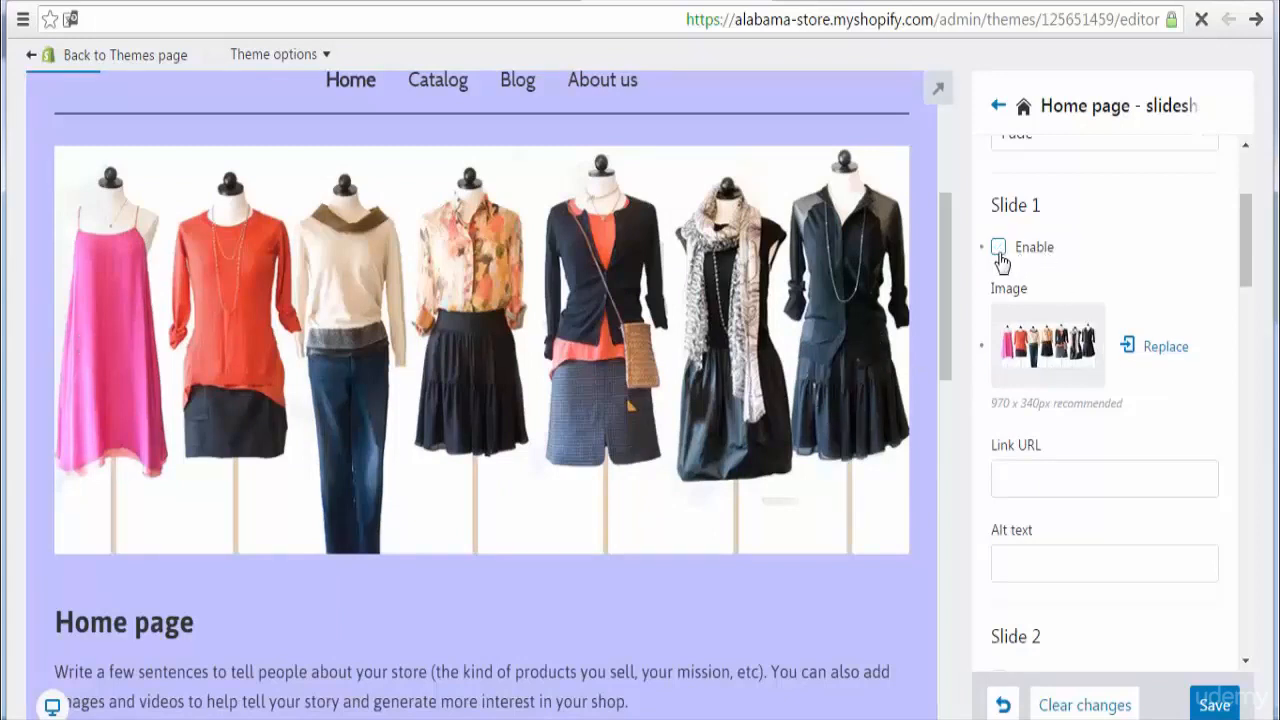
{"action": "left_click", "coordinate": [999, 252]}
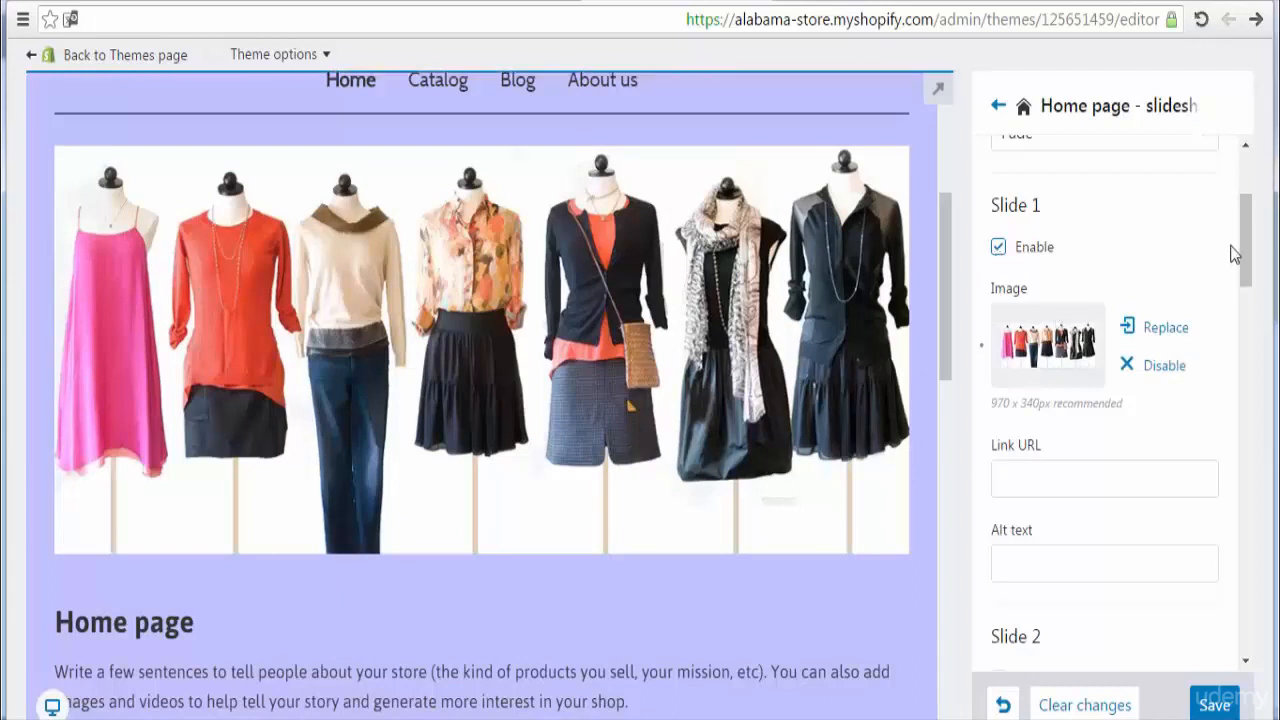
{"action": "left_click_drag", "start_coordinate": [1243, 254], "coordinate": [1244, 283]}
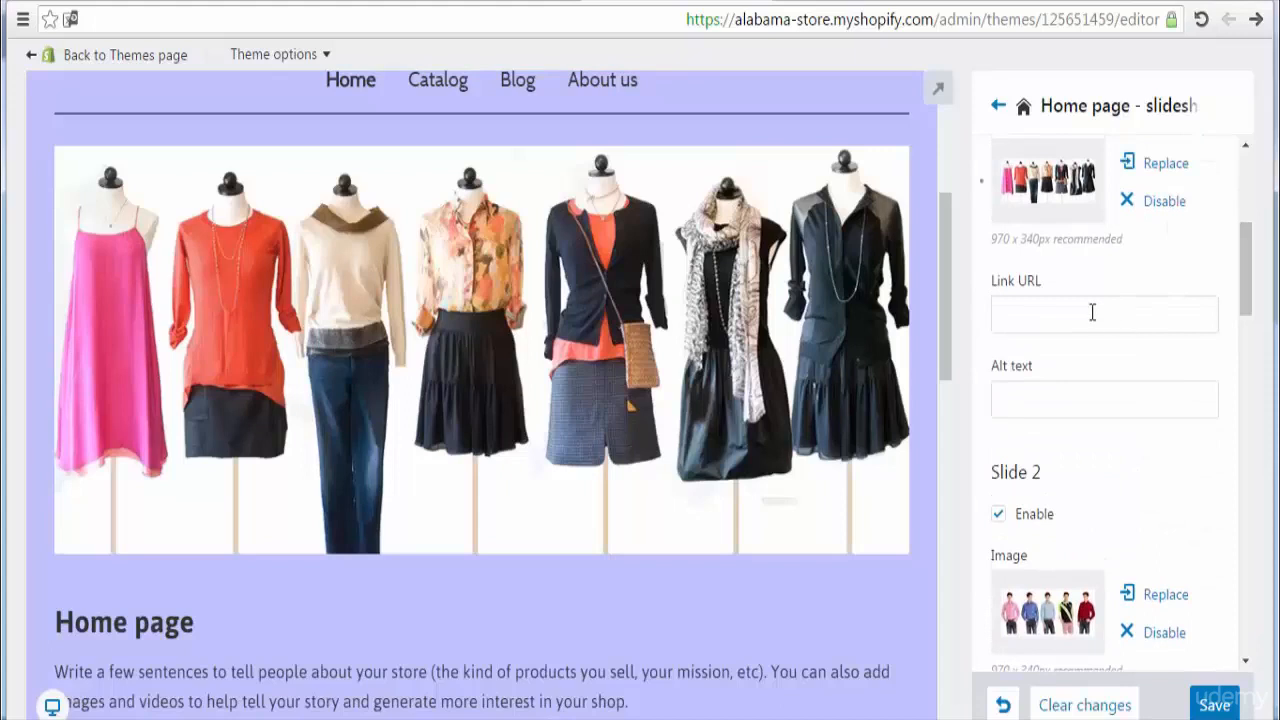
{"action": "left_click", "coordinate": [1092, 313]}
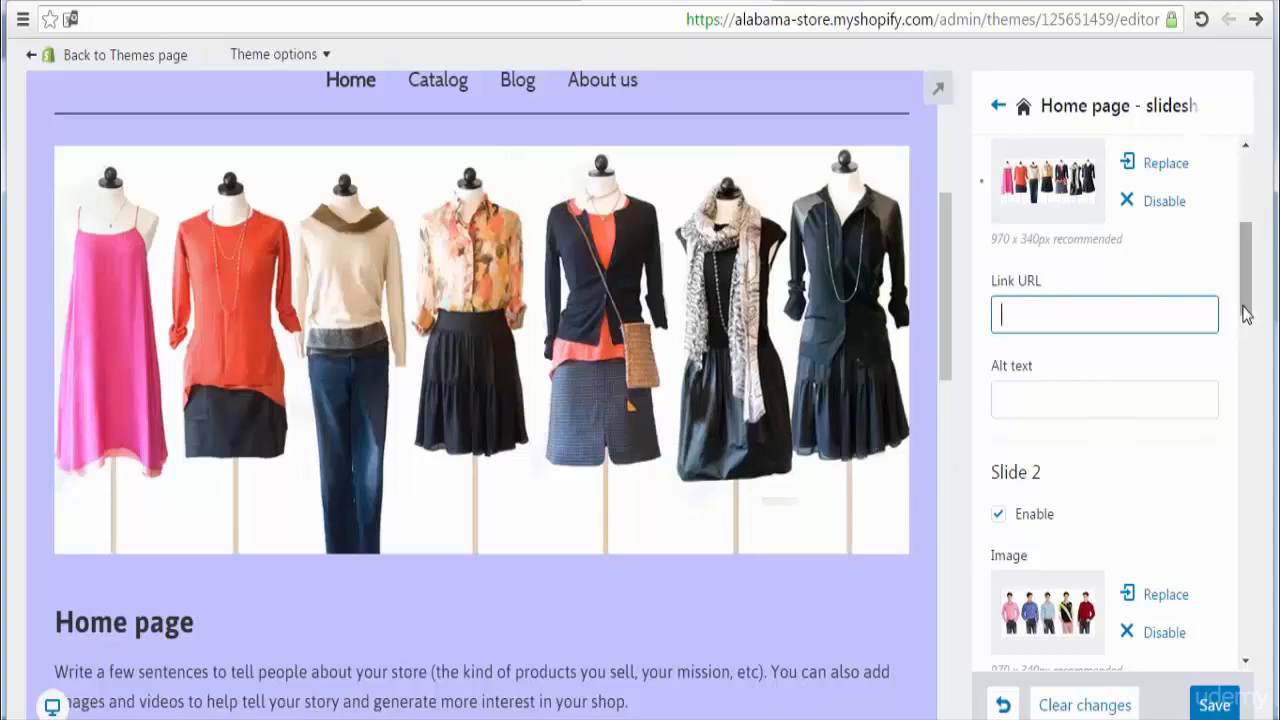
Step: Replace the Slide 2 image with n-VINTAGE-CLOTHING-628x314 from the clothes1 folder
{"action": "scroll", "coordinate": [1246, 334], "scroll_direction": "down", "scroll_amount": 2}
{"action": "left_click", "coordinate": [1064, 427]}
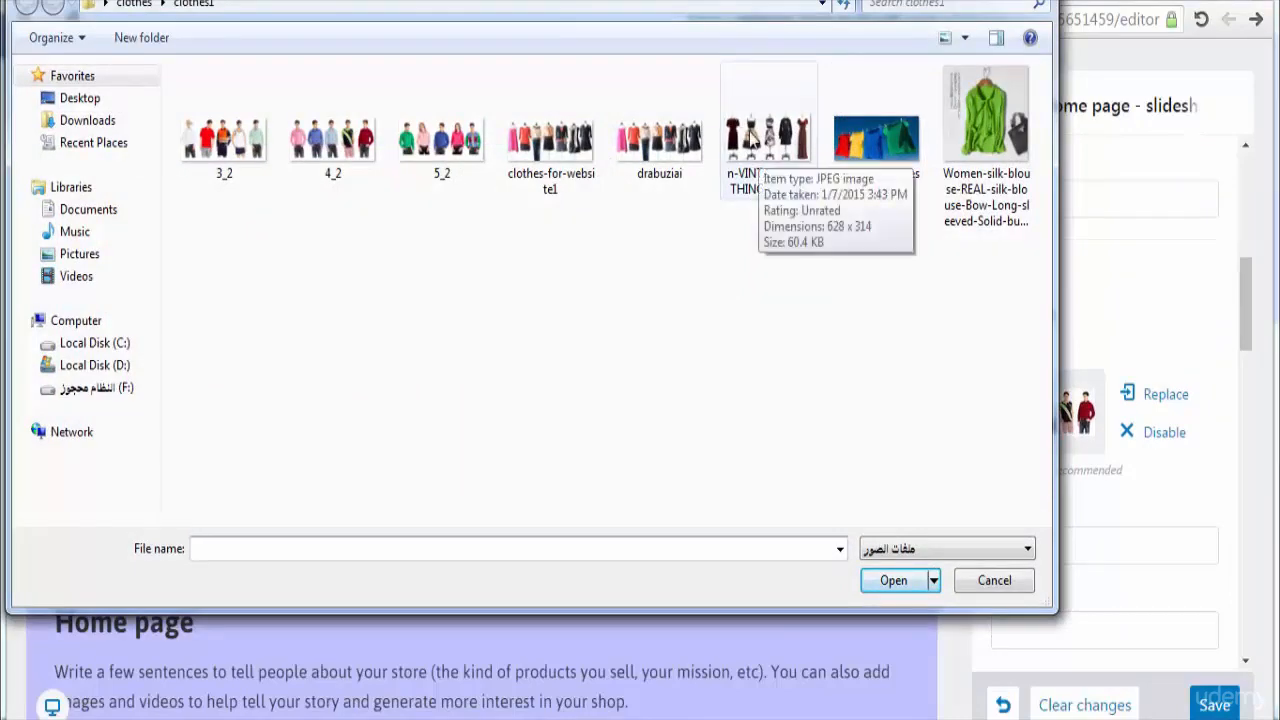
{"action": "left_click", "coordinate": [749, 138]}
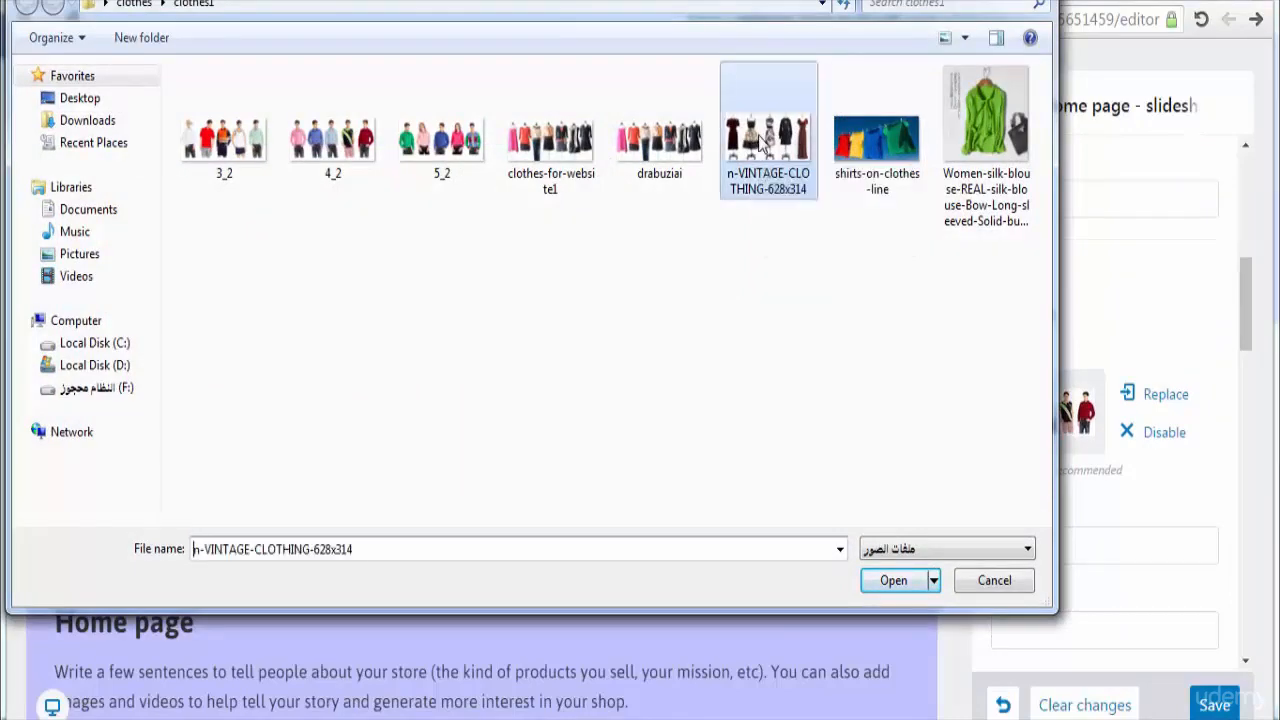
{"action": "left_click", "coordinate": [894, 581]}
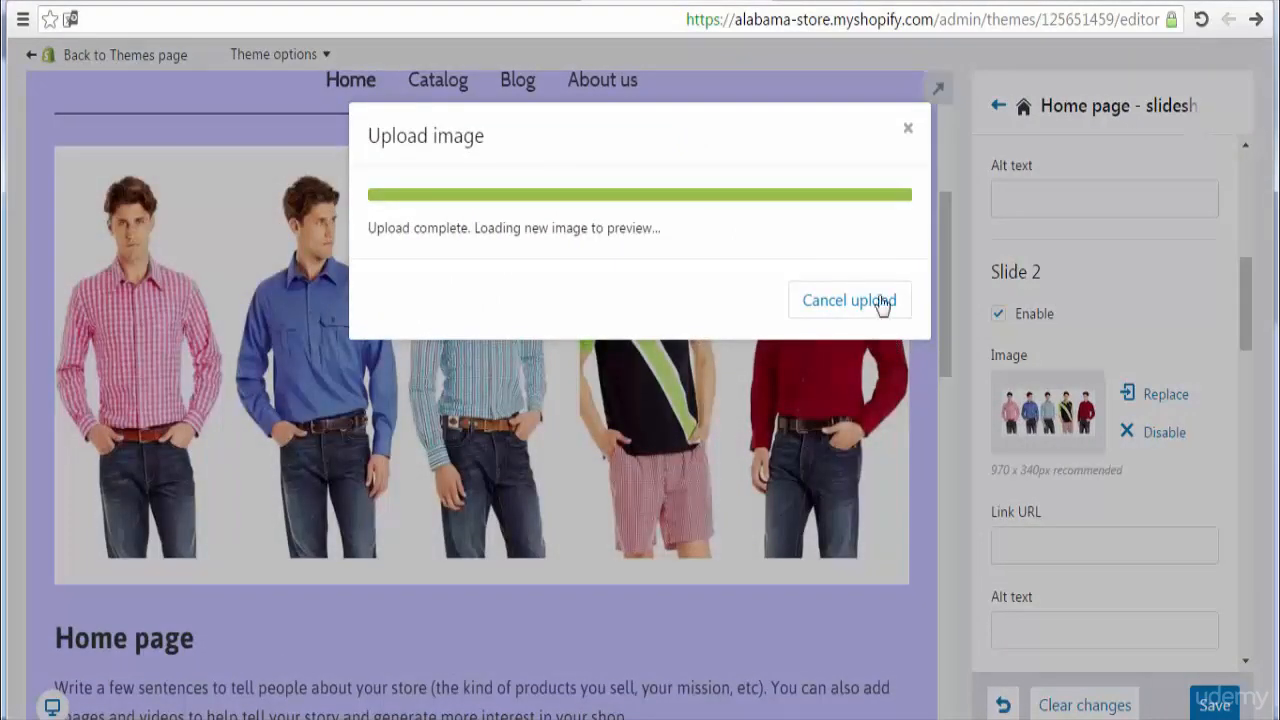